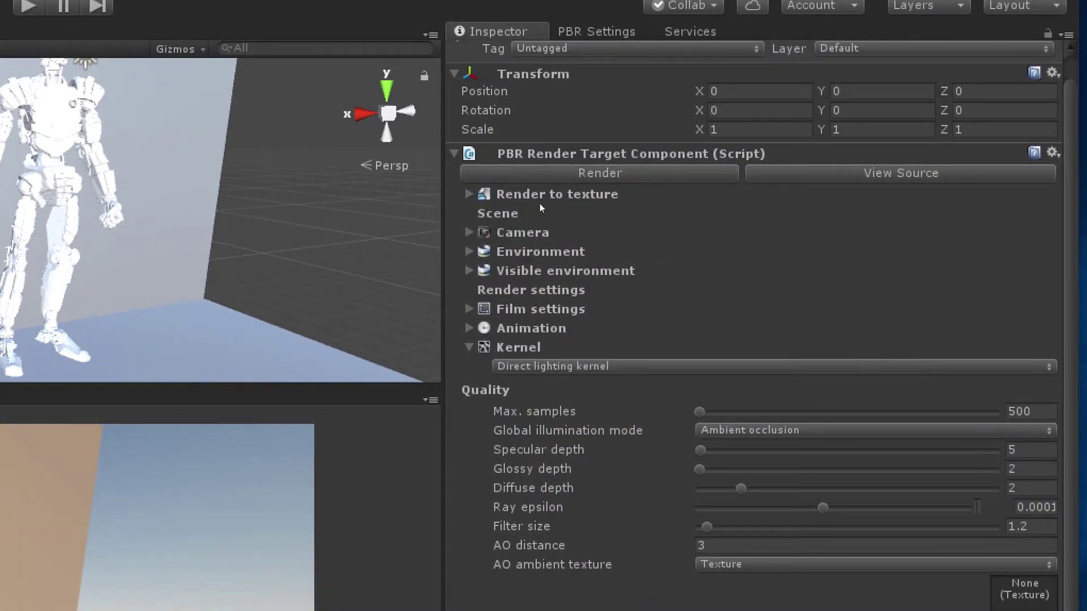
# Switch the render target's kernel to Info channels kernel and set its type to Smooth normal
pyautogui.click(512, 368)
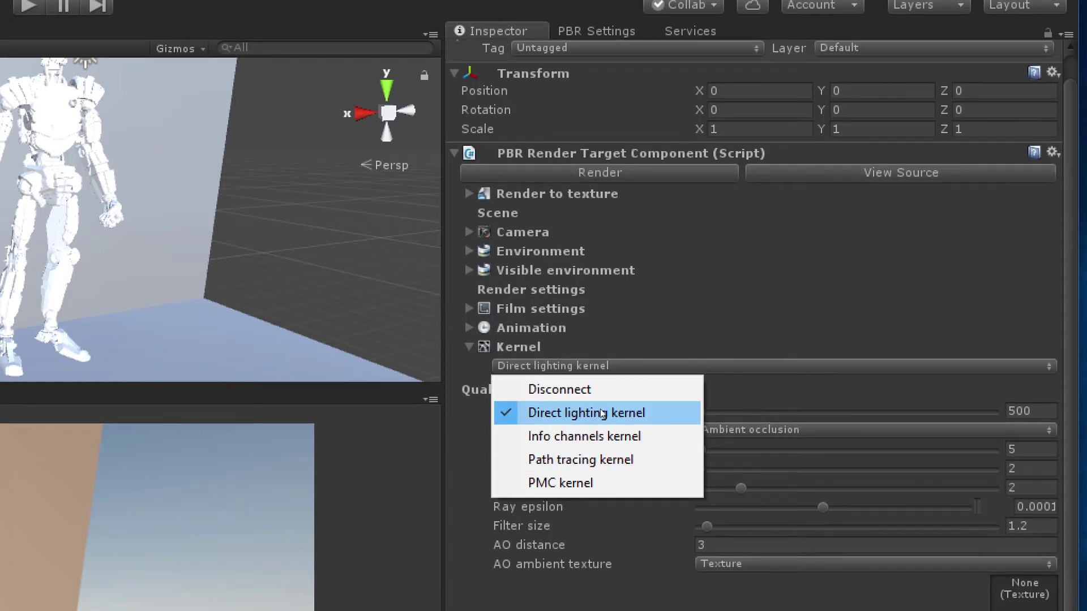
pyautogui.click(590, 438)
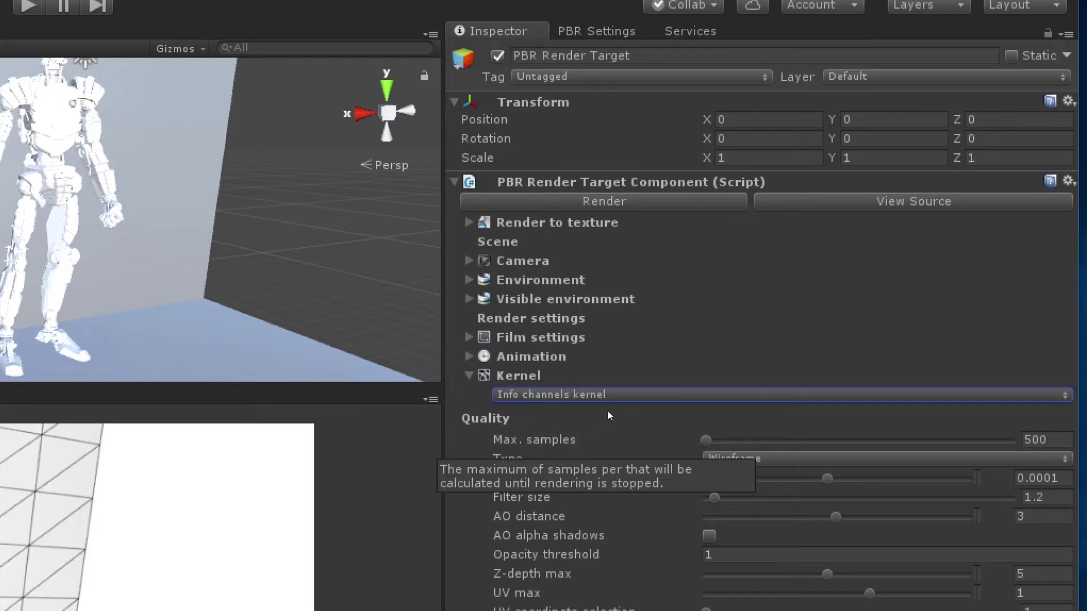
pyautogui.click(726, 458)
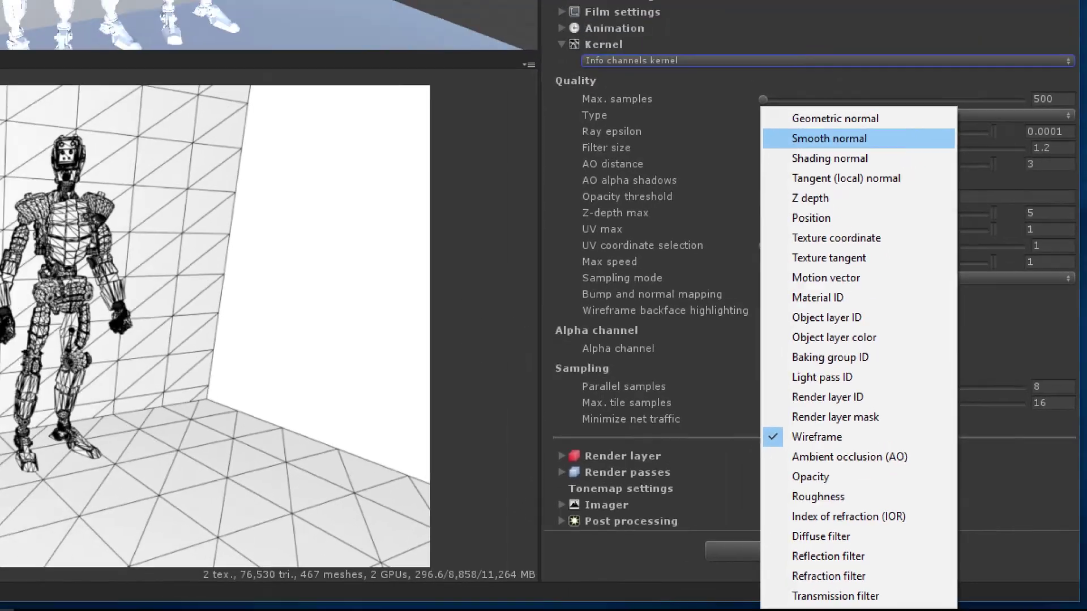
pyautogui.click(784, 65)
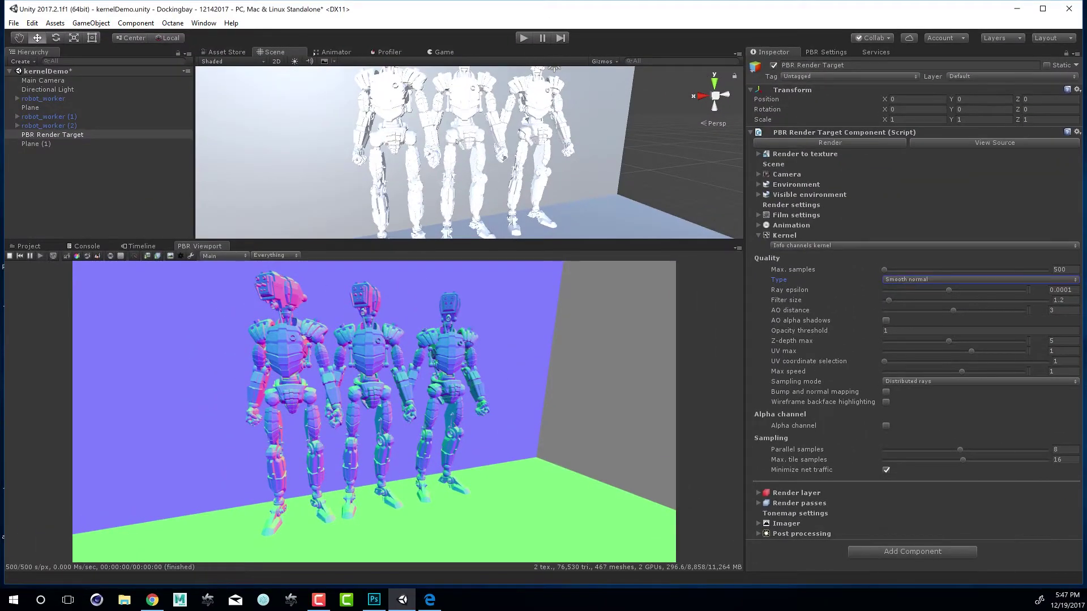
# Preview the Material ID type of the info channels kernel, and set the type to Ambient occlusion (AO)
pyautogui.click(911, 280)
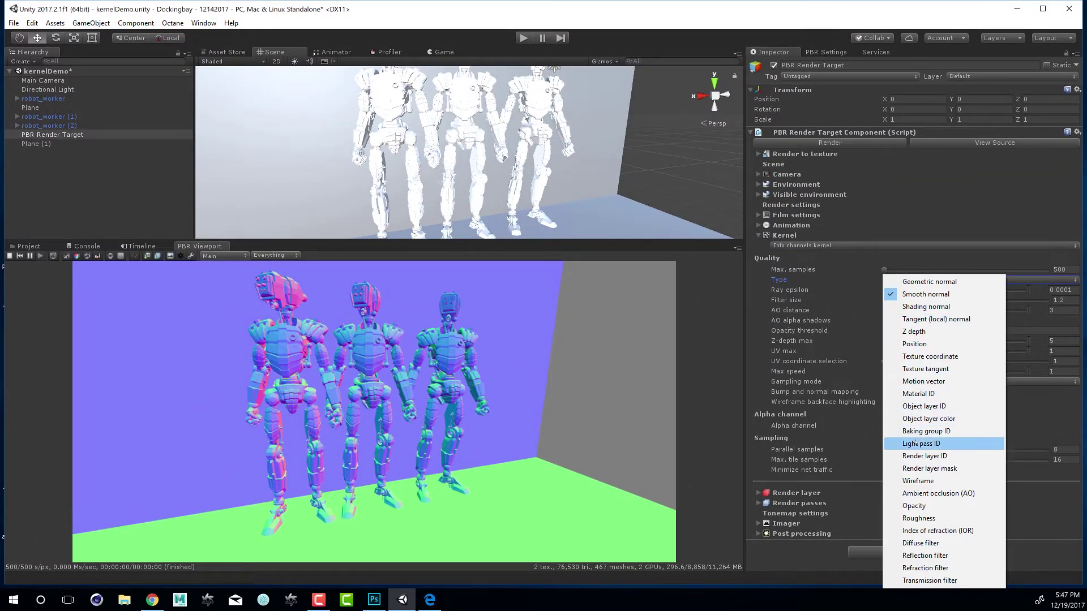
pyautogui.click(922, 393)
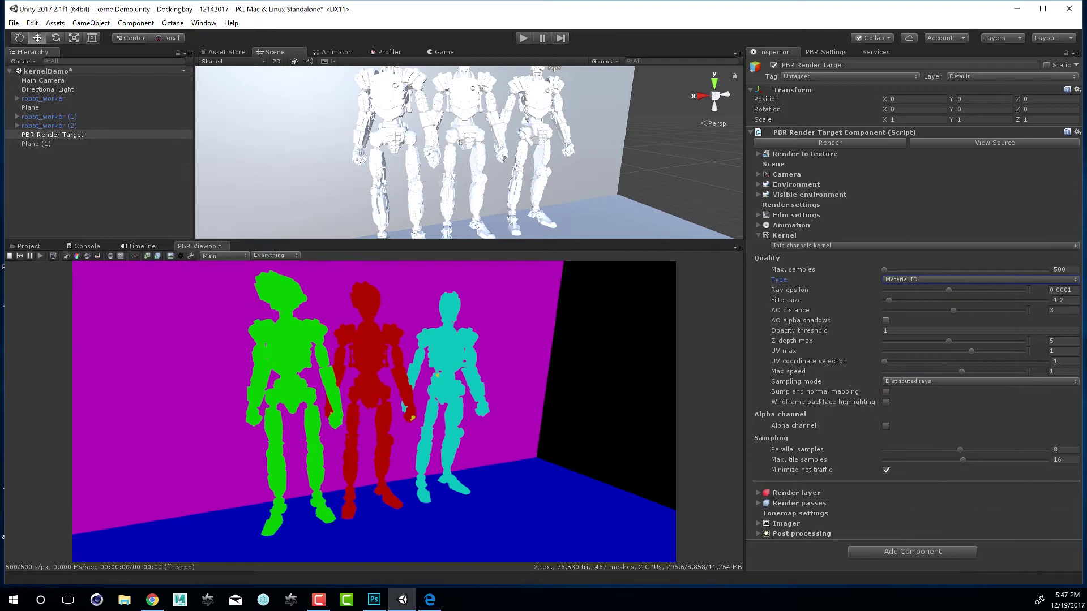
pyautogui.click(916, 281)
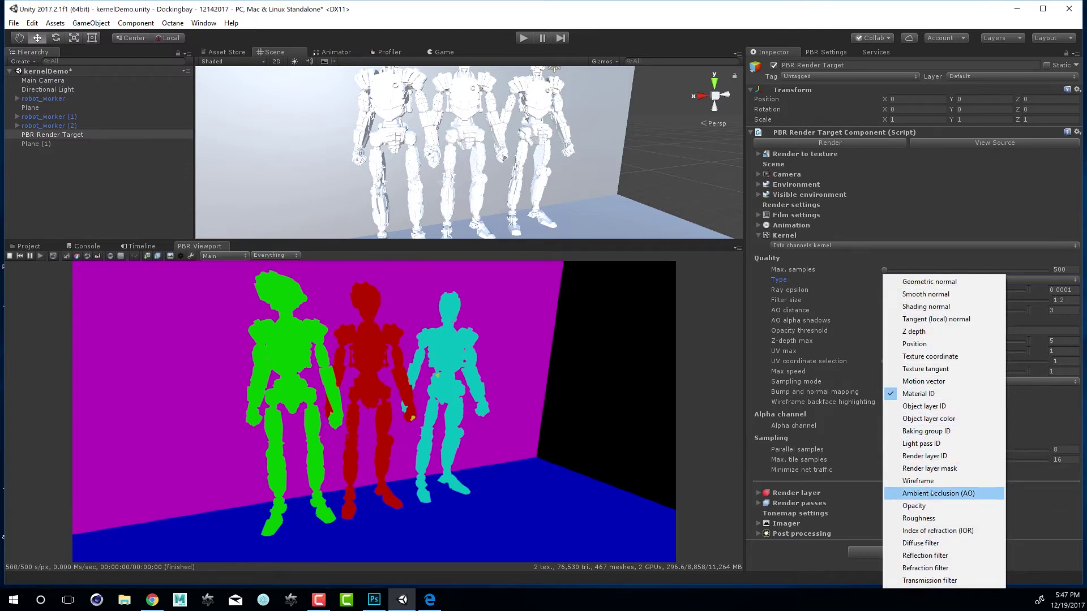
pyautogui.click(936, 493)
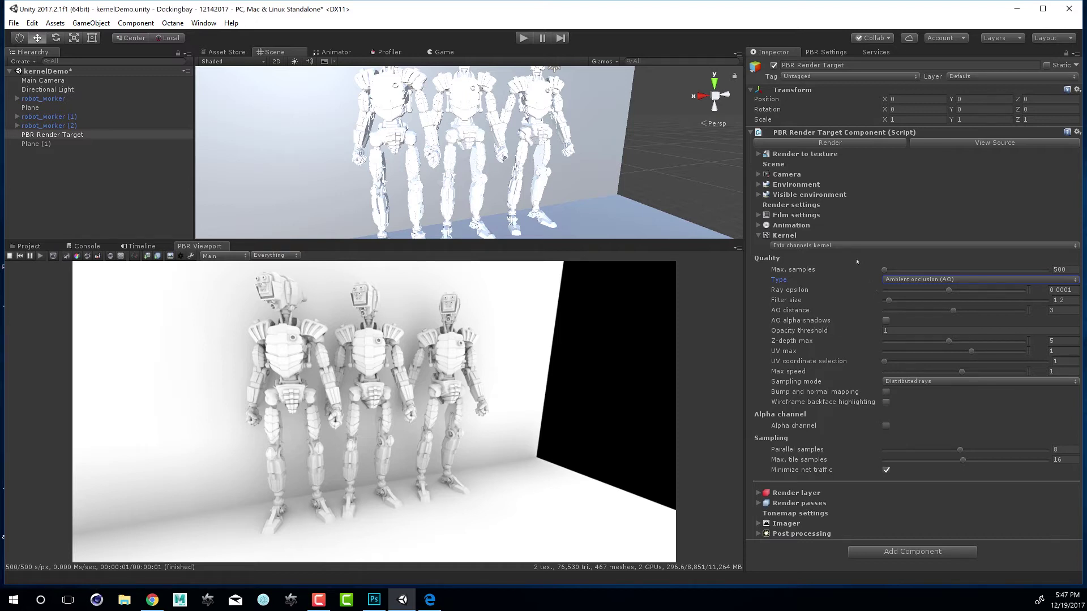
# Change the render target's kernel to Path tracing kernel
pyautogui.click(868, 247)
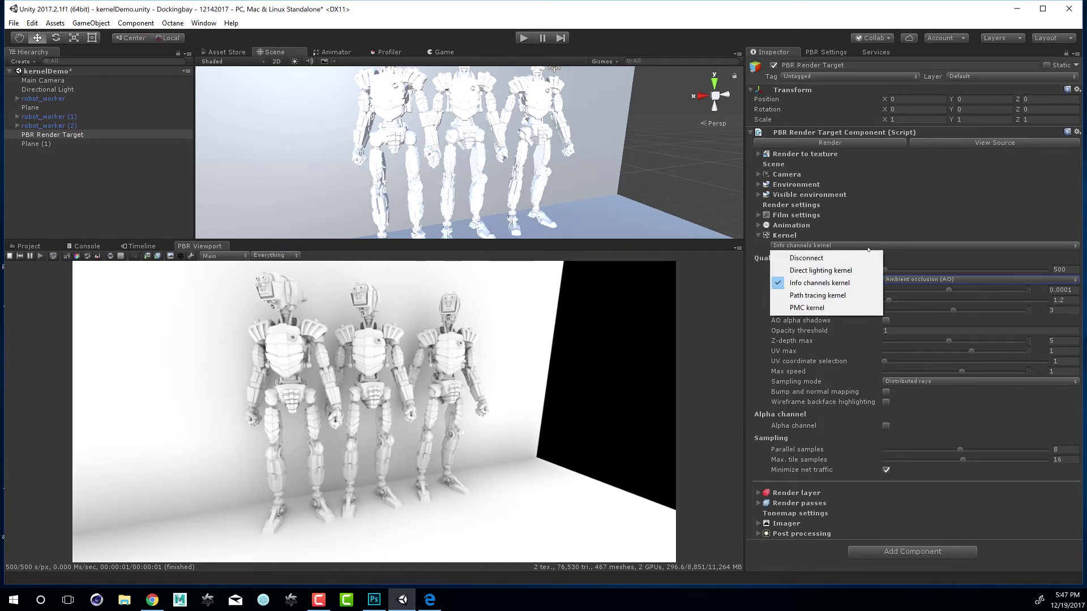
pyautogui.click(818, 295)
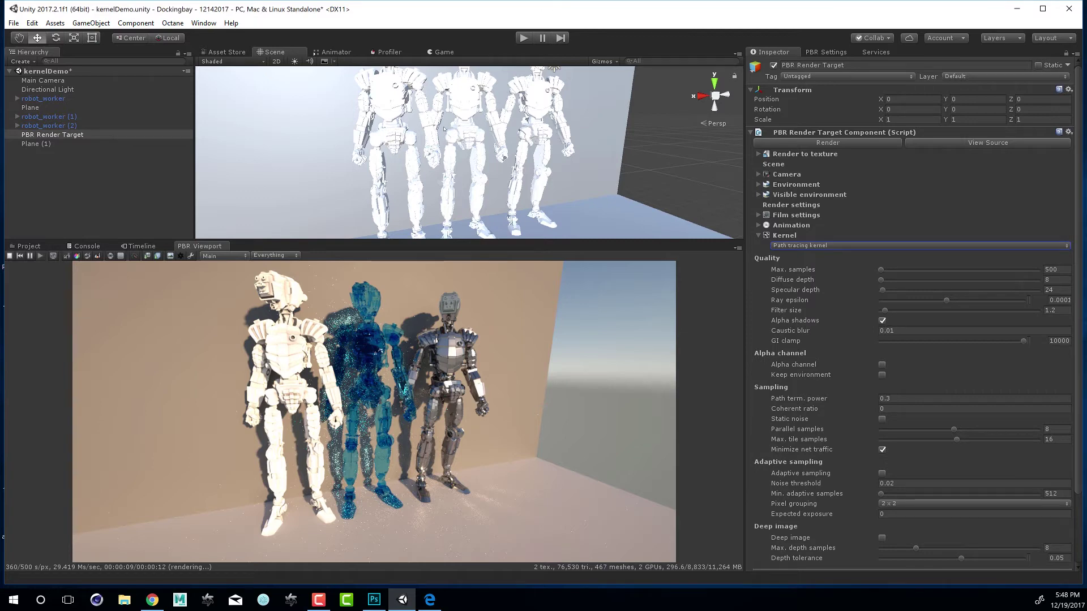
# Raise the floor Plane under the three robots to a Y position of 6.22
pyautogui.moveTo(444, 129); pyautogui.dragTo(504, 206, button='middle')
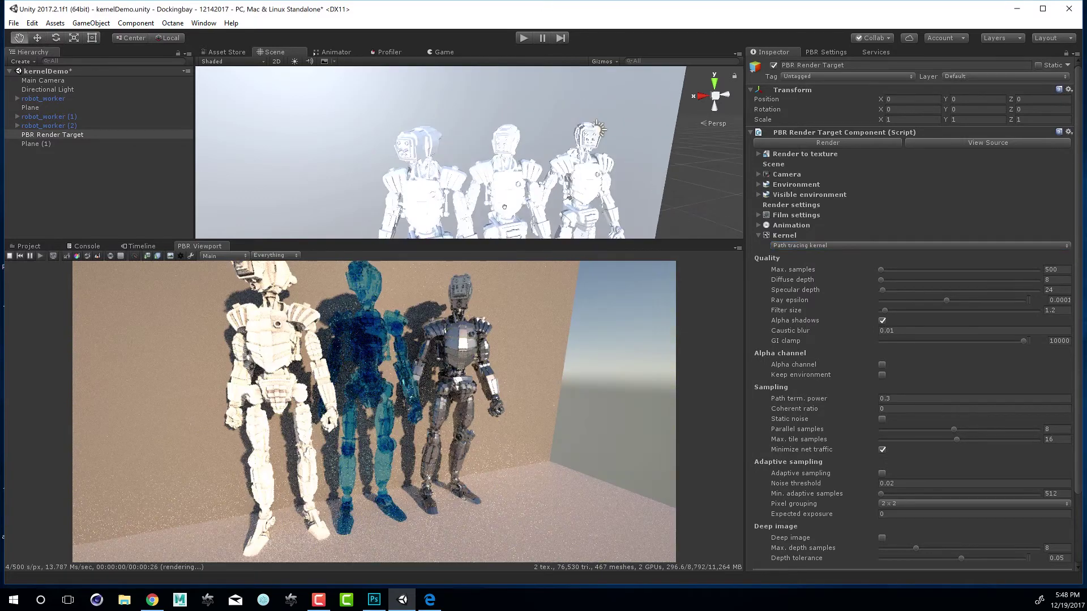
pyautogui.keyDown('alt'); pyautogui.moveTo(504, 206); pyautogui.dragTo(486, 112); pyautogui.keyUp('alt')
pyautogui.click(634, 229)
pyautogui.keyDown('alt'); pyautogui.moveTo(485, 112); pyautogui.dragTo(639, 271, button='right'); pyautogui.keyUp('alt')
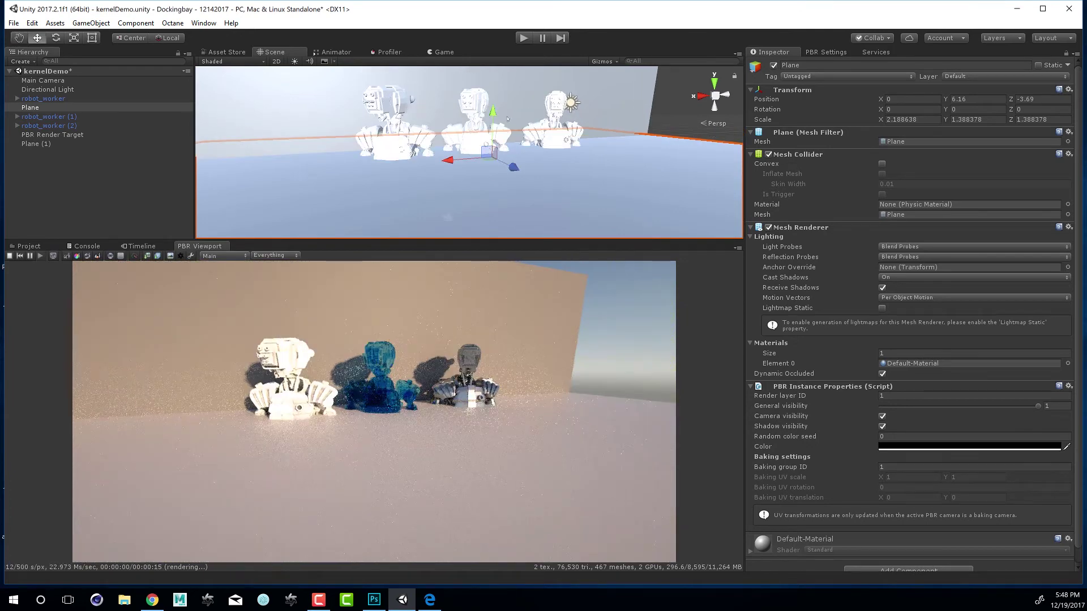
pyautogui.moveTo(492, 115); pyautogui.dragTo(492, 113)
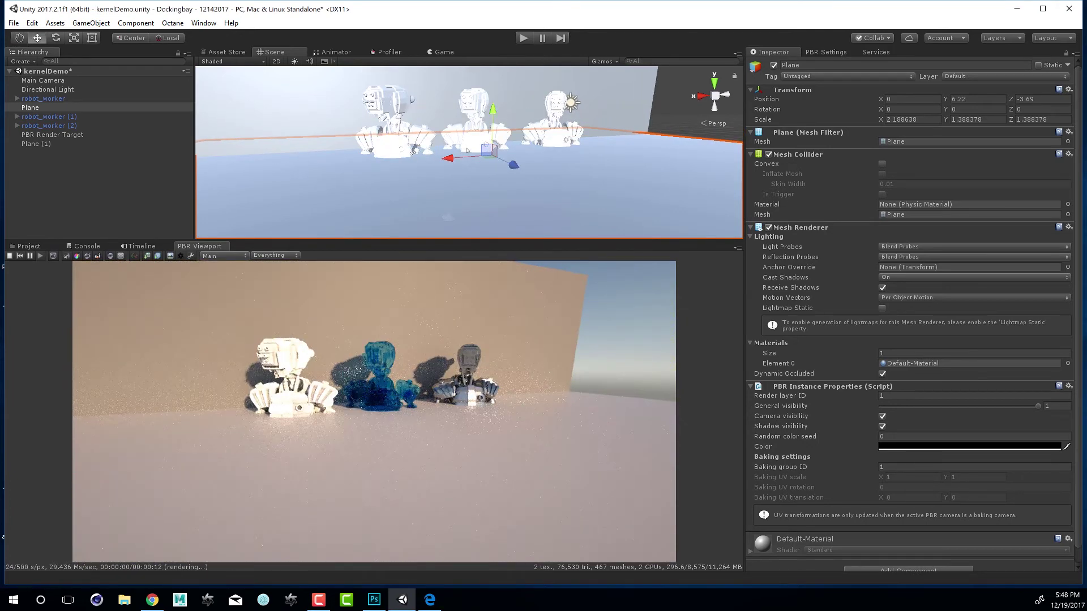
pyautogui.keyDown('alt'); pyautogui.moveTo(468, 150); pyautogui.dragTo(552, 185, button='right'); pyautogui.keyUp('alt')
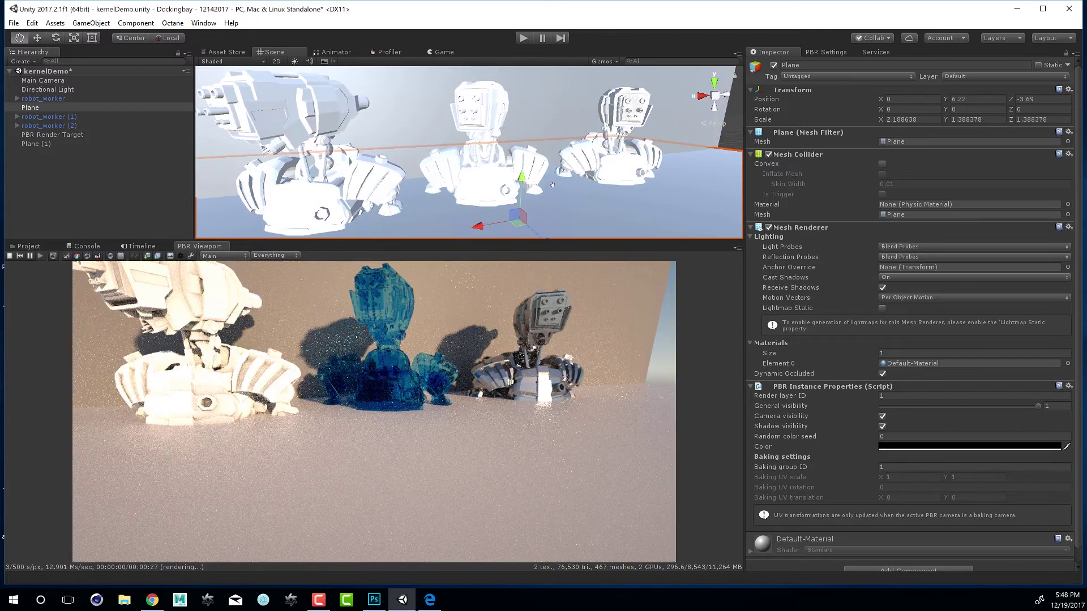
pyautogui.moveTo(553, 185)
pyautogui.mouseDown()
pyautogui.moveTo(581, 182)
pyautogui.moveTo(556, 179)
pyautogui.mouseUp()
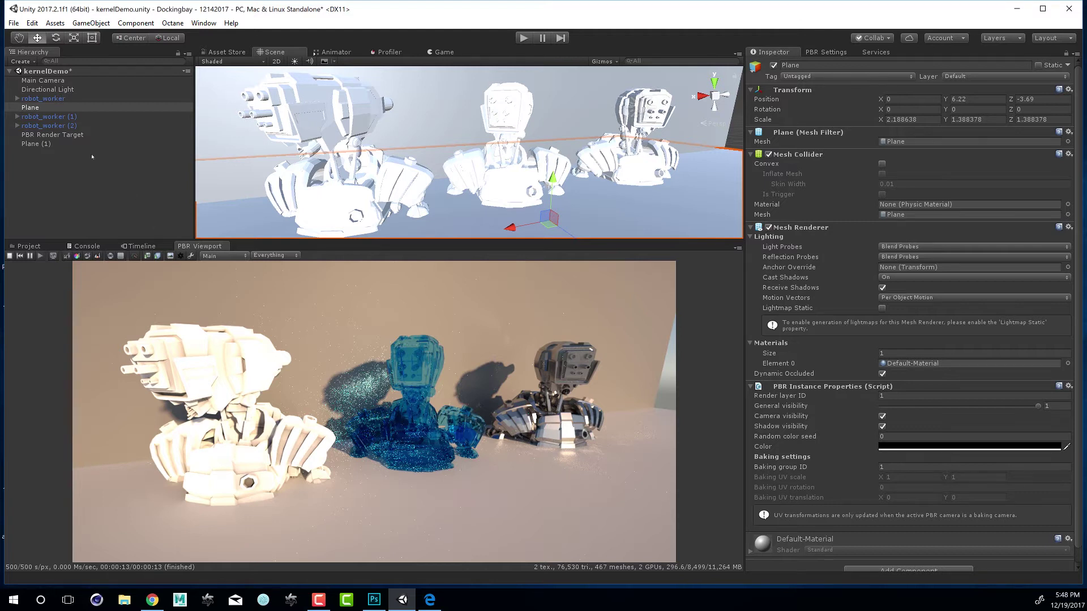
# Select the PBR Render Target and set its kernel to PMC kernel
pyautogui.press('Down')
pyautogui.press('Down')
pyautogui.press('Down')
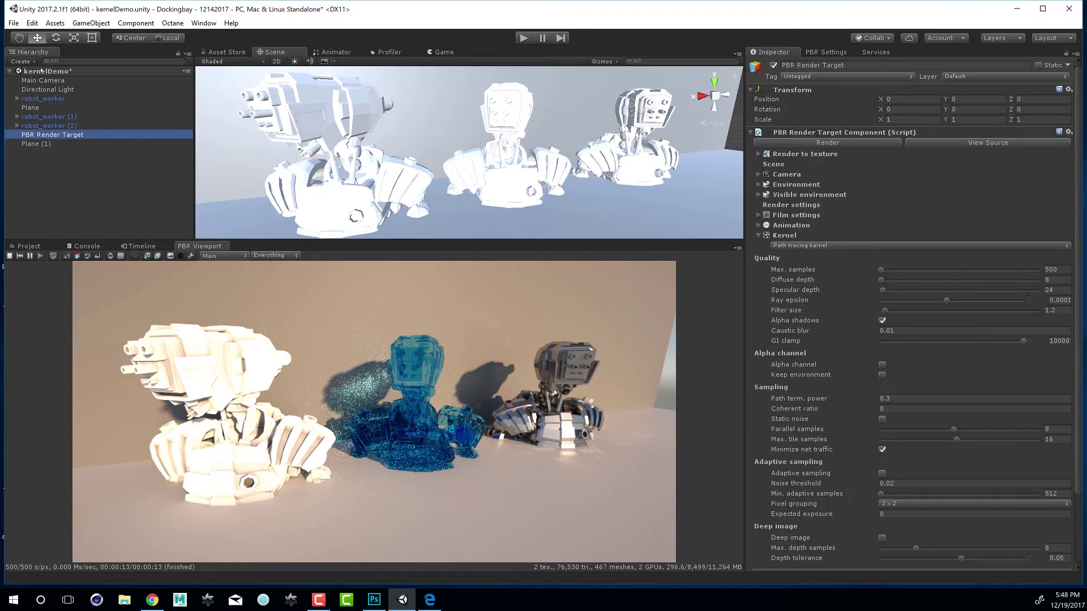
pyautogui.click(827, 246)
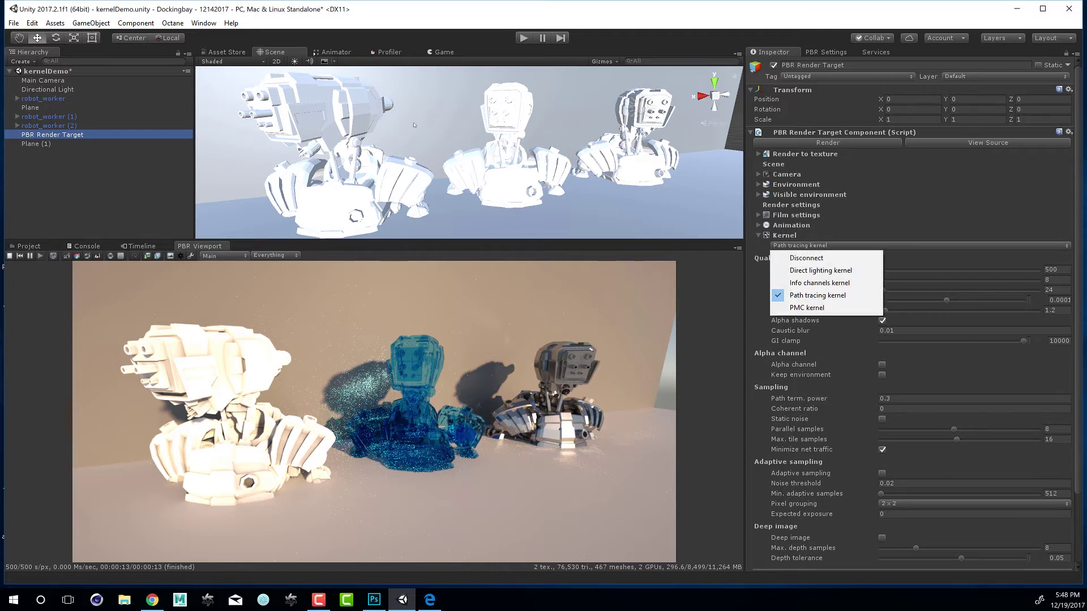
pyautogui.click(815, 307)
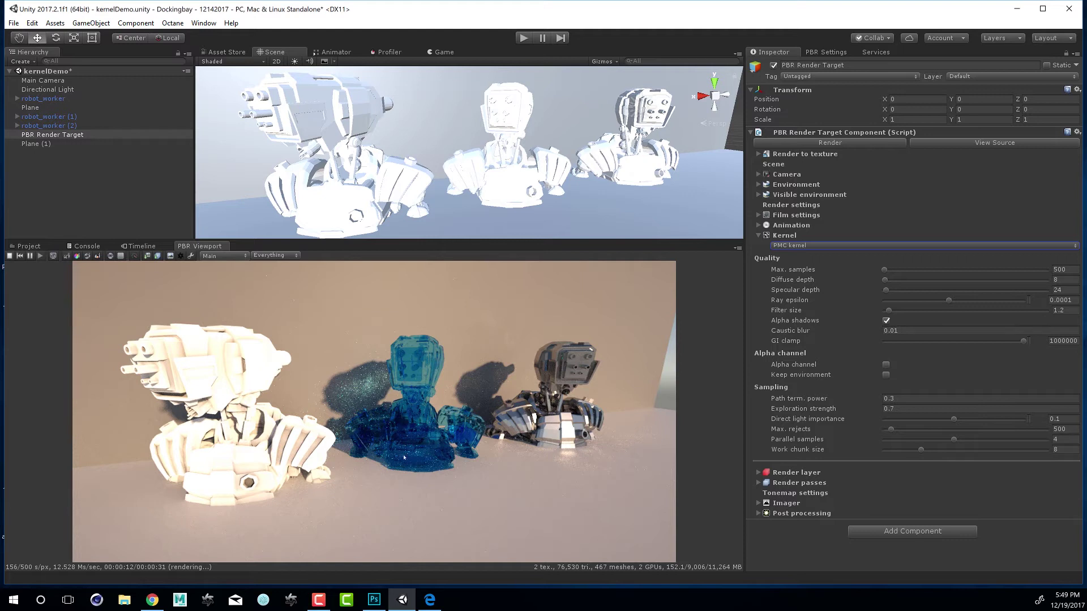
# Switch to Photoshop, compare the PMC and direct lighting renders of the docking bay, and return to Unity
pyautogui.moveTo(373, 599)
pyautogui.click(396, 529)
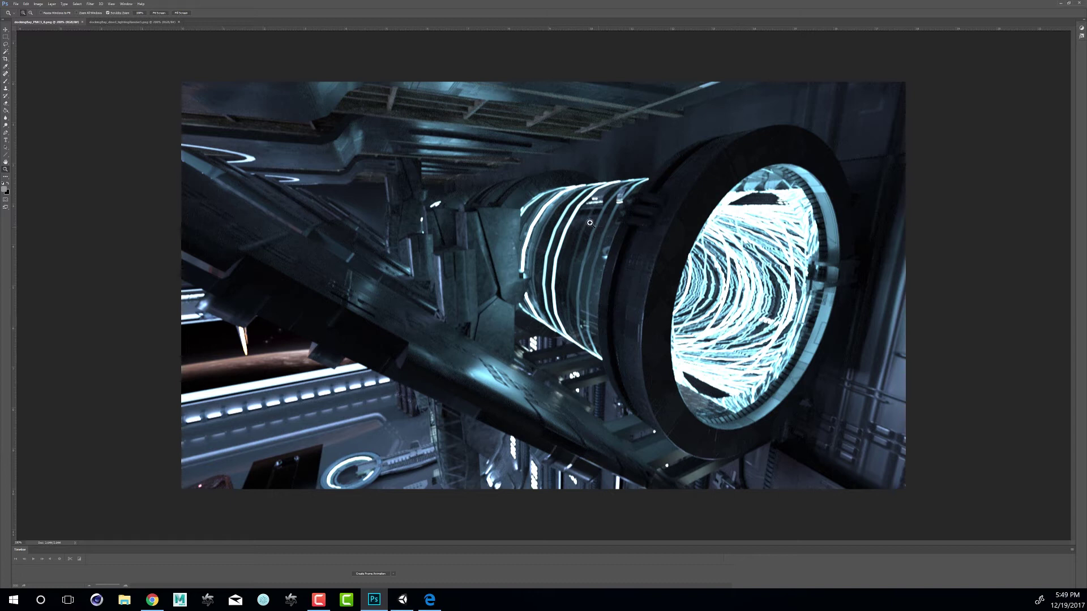
pyautogui.click(108, 22)
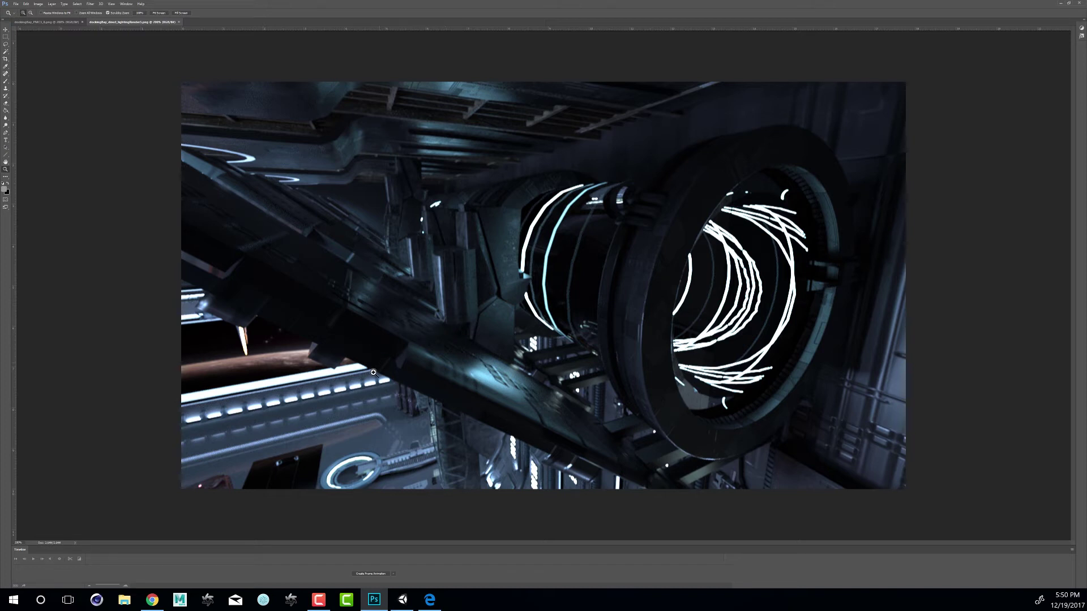
pyautogui.click(64, 22)
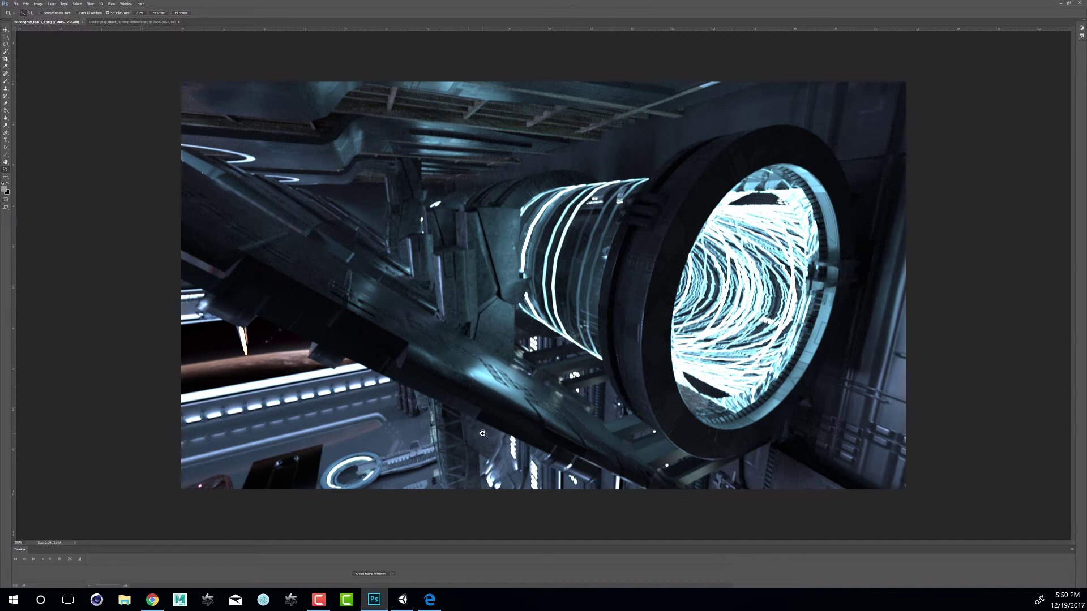
pyautogui.click(1059, 3)
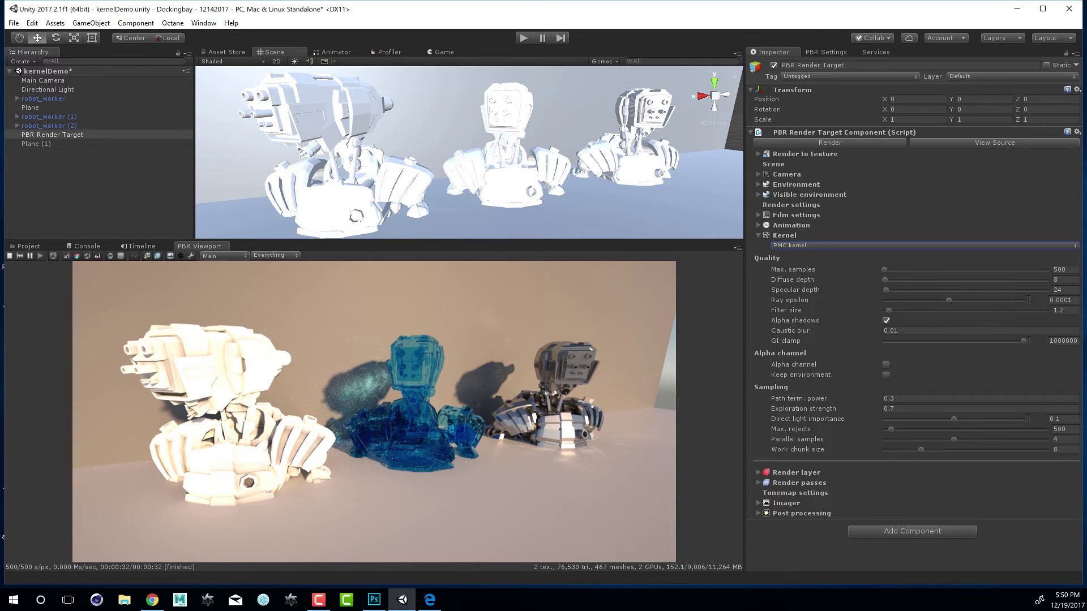
# Set the kernel to Direct lighting kernel with the global illumination mode on Diffuse
pyautogui.click(806, 247)
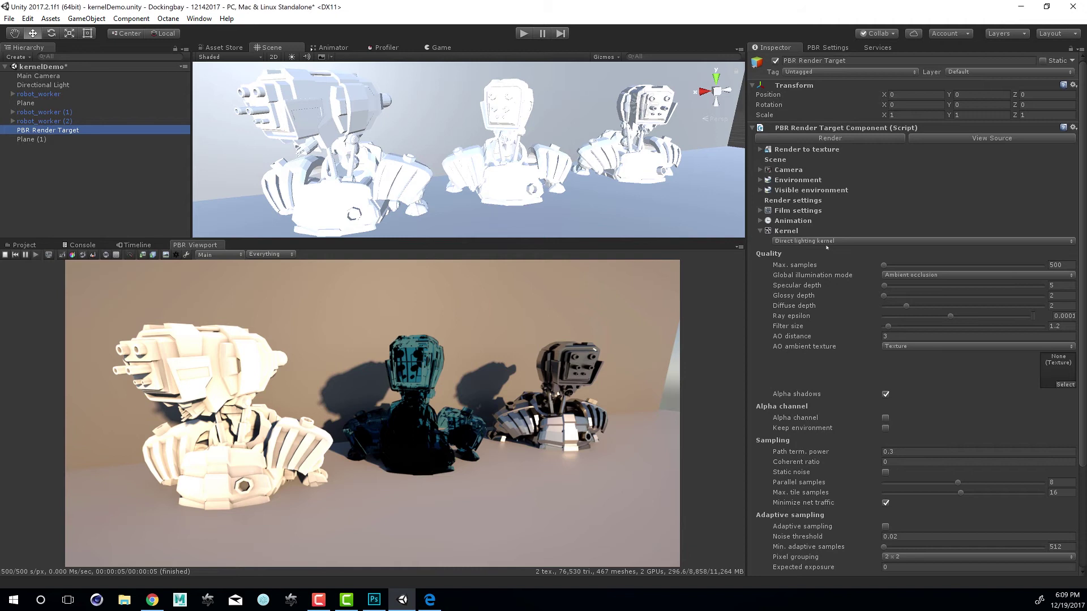
pyautogui.click(895, 276)
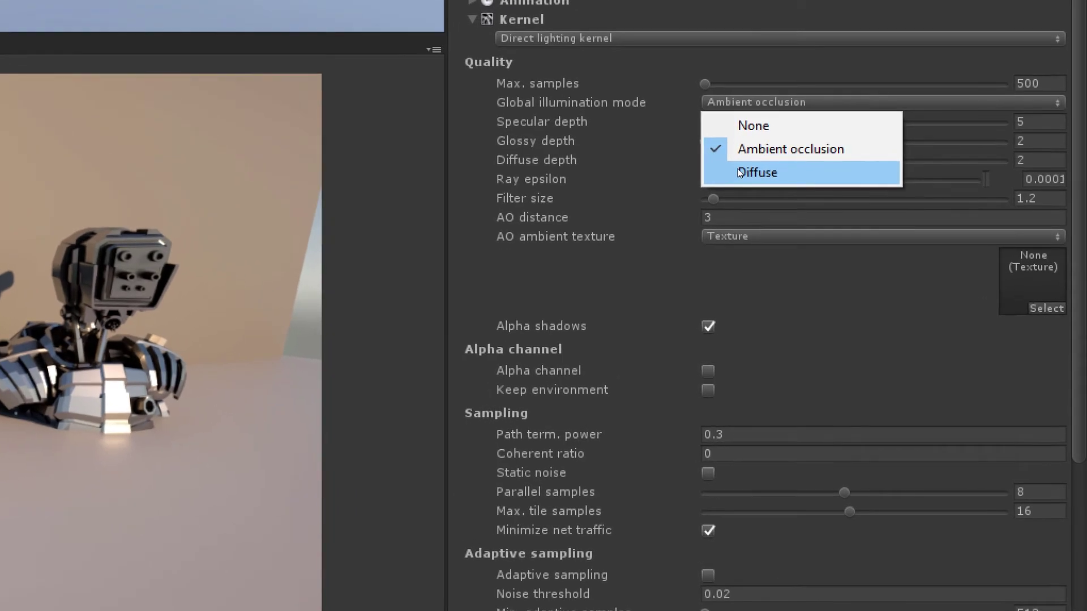
pyautogui.click(739, 172)
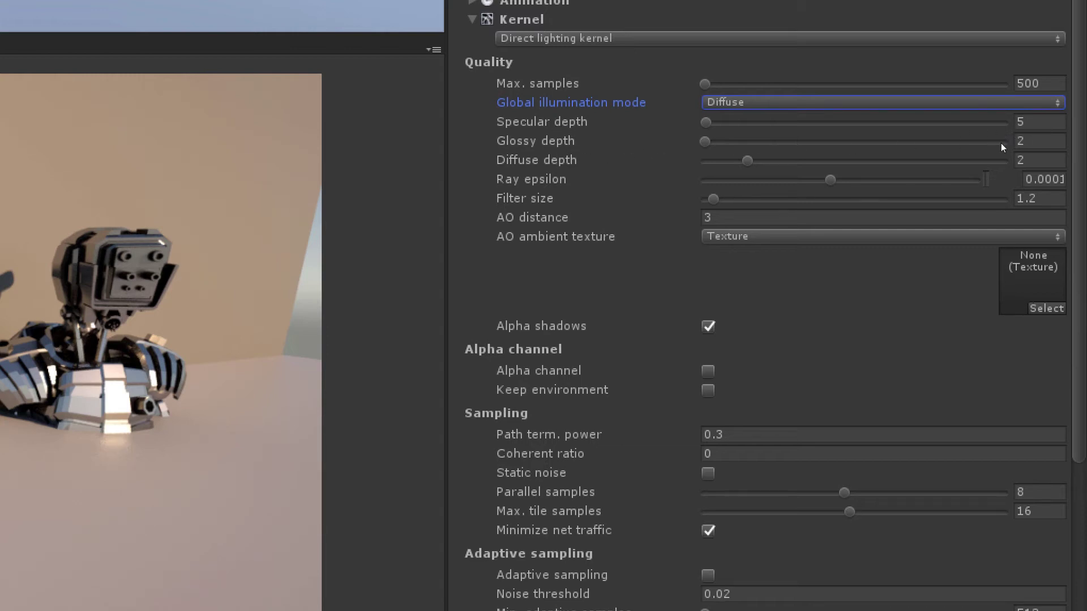
# Set the direct lighting kernel's Specular depth to 1 and raise it one level at a time to 9
pyautogui.click(1021, 122)
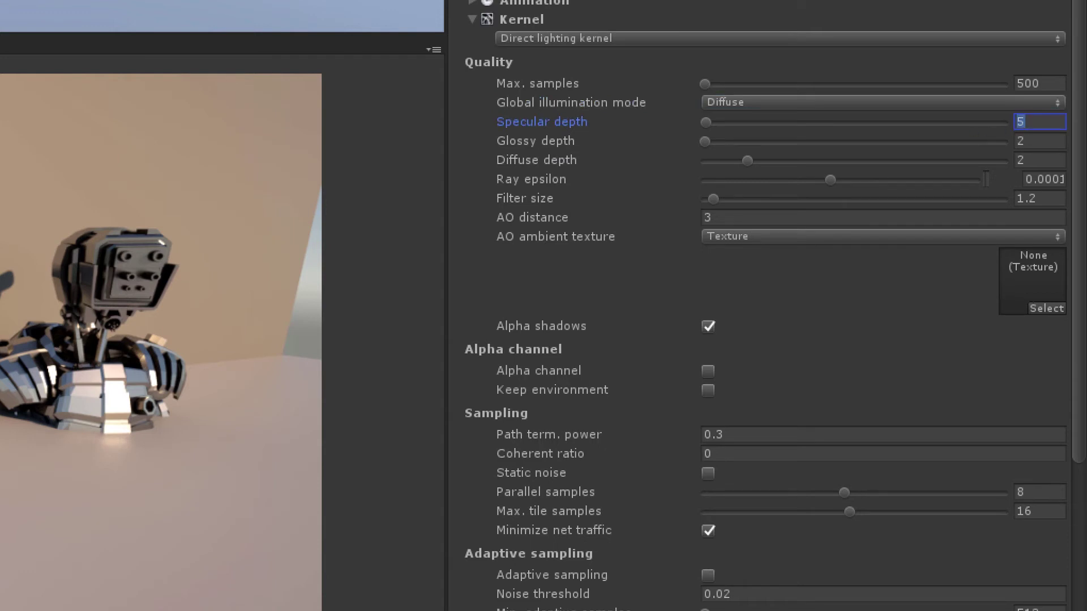
pyautogui.write('1')
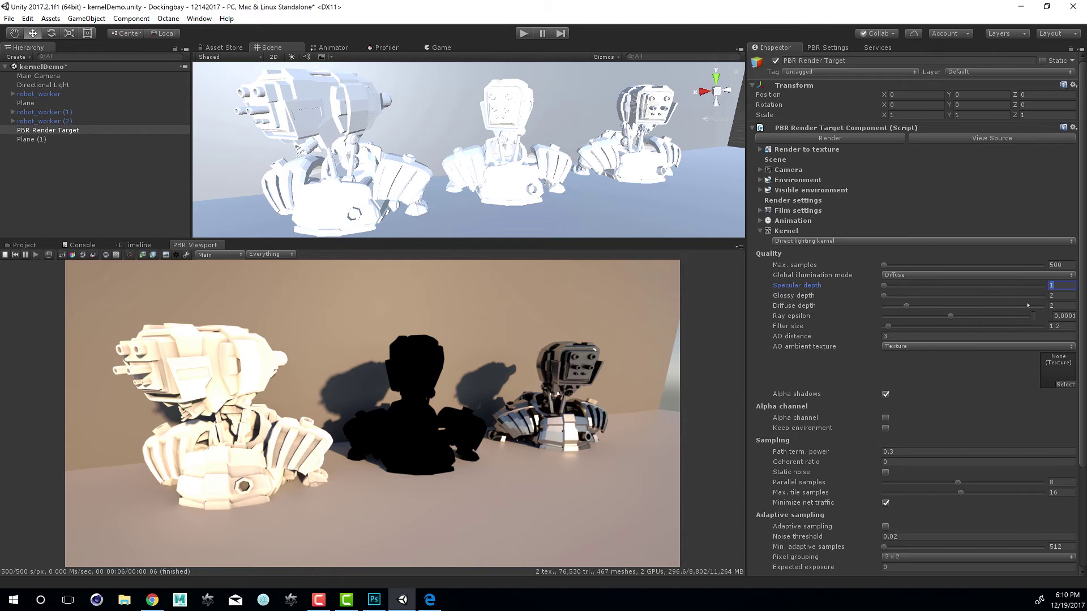
pyautogui.write('2')
pyautogui.press('Return')
pyautogui.write('3')
pyautogui.press('Return')
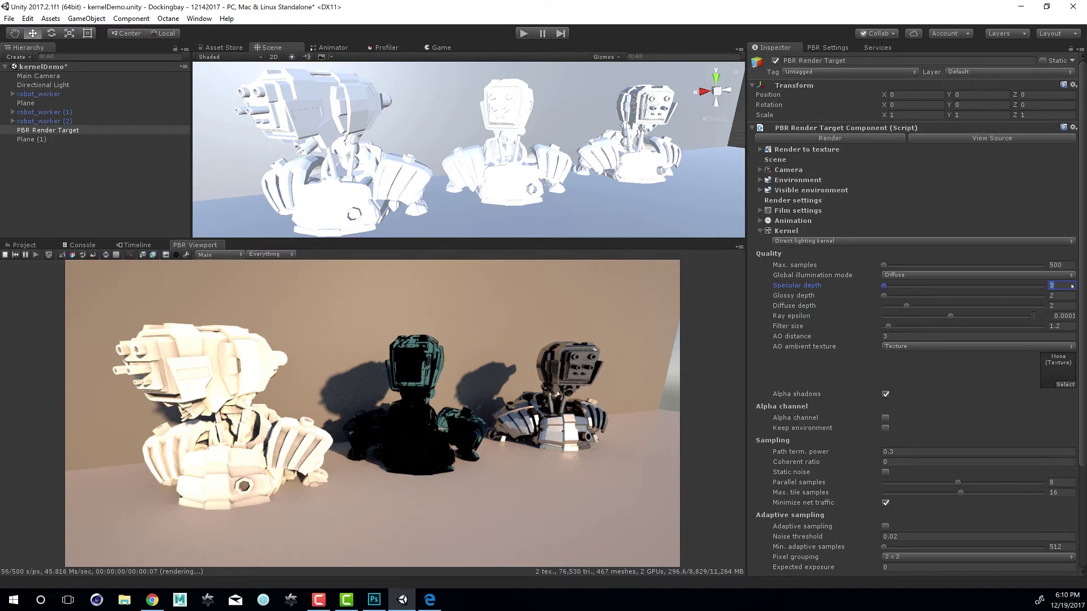
pyautogui.write('4')
pyautogui.press('Return')
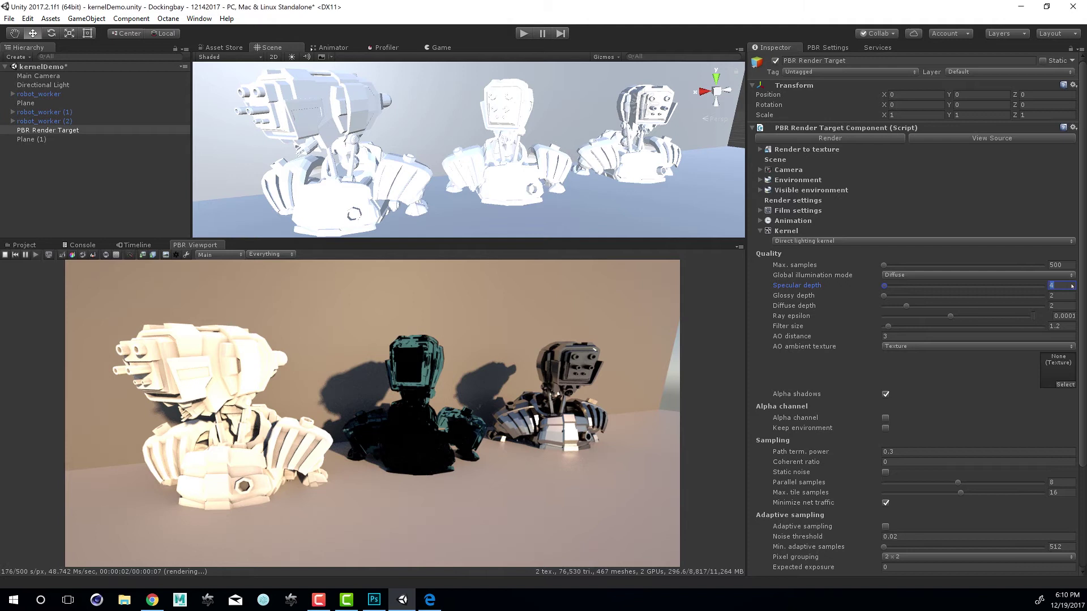
pyautogui.write('5')
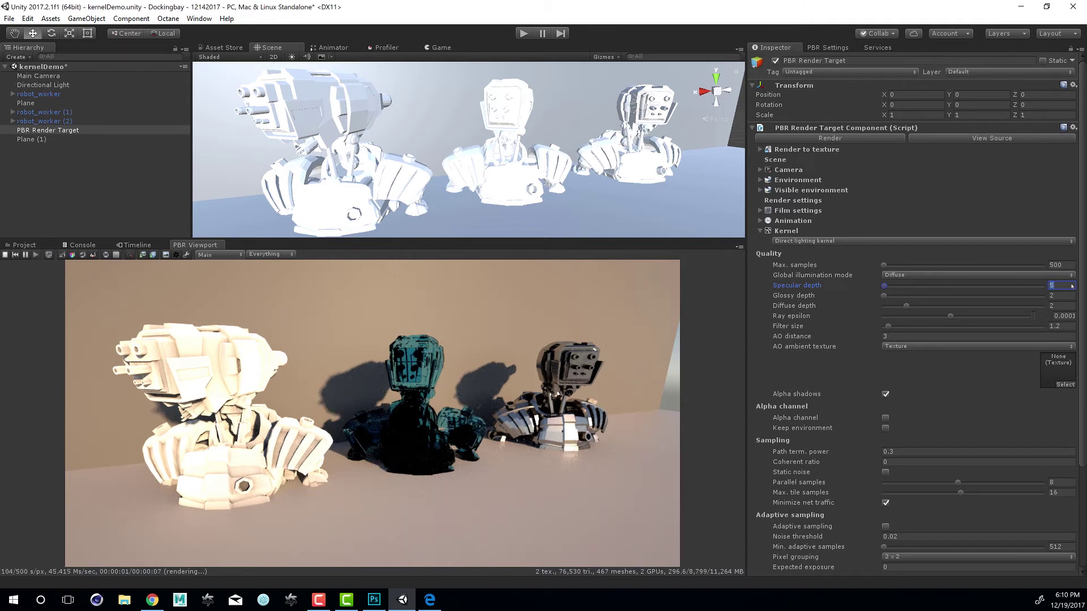
pyautogui.press('Return')
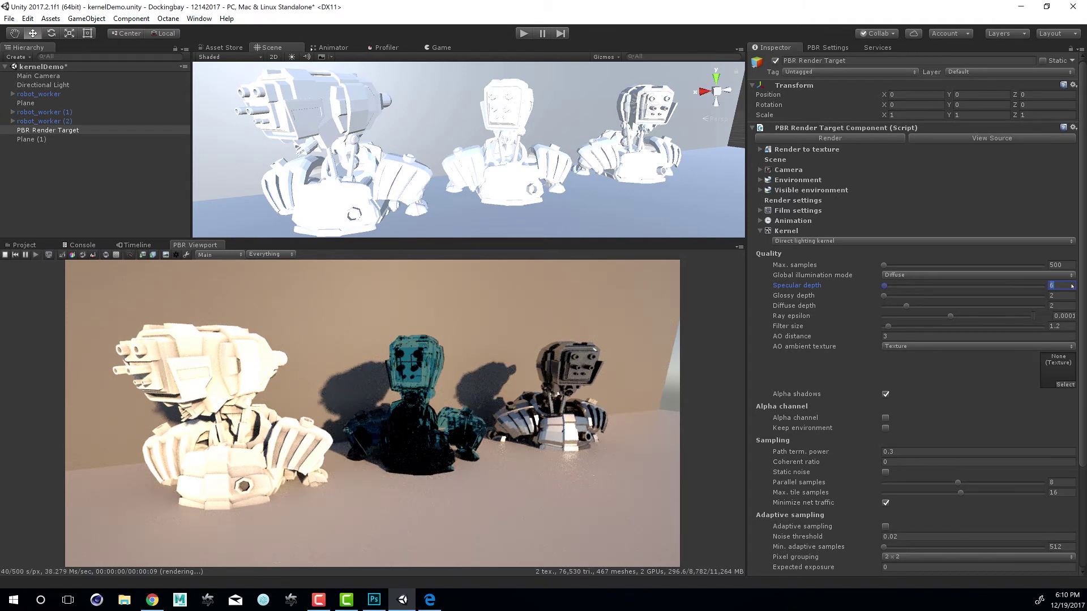
pyautogui.write('7')
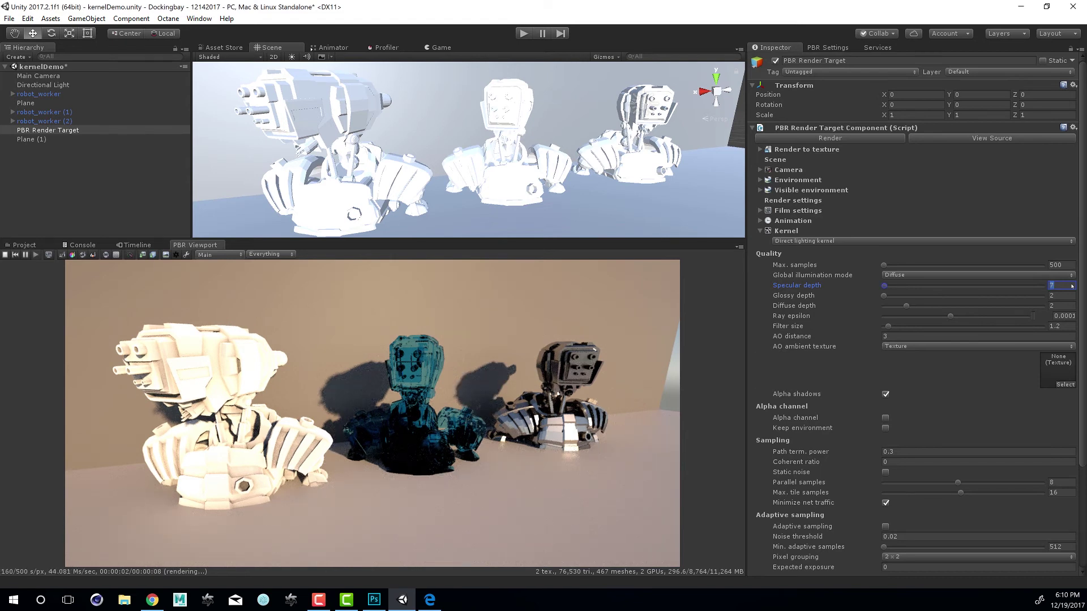
pyautogui.press('Return')
pyautogui.write('8')
pyautogui.write('9')
pyautogui.press('Return')
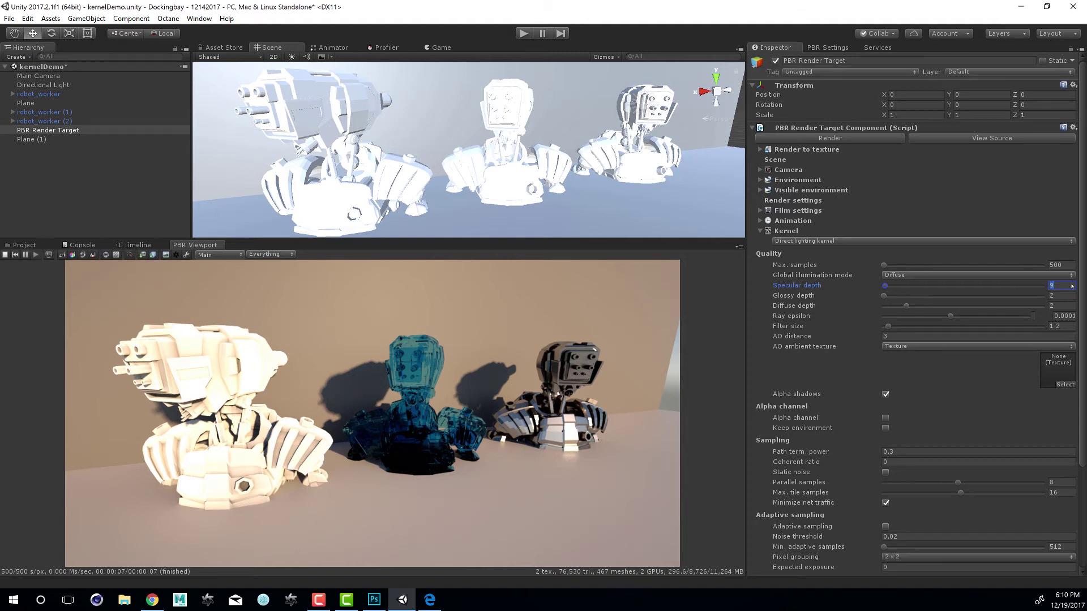
# Set the direct lighting kernel's Glossy depth to 1, and raise it to 2
pyautogui.press('Tab')
pyautogui.write('1')
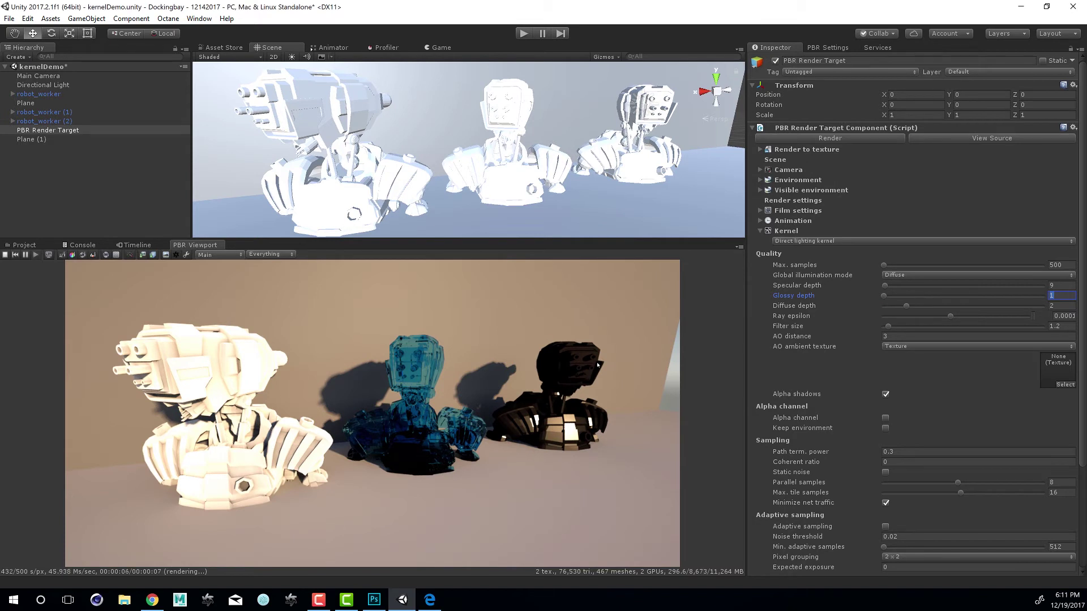
pyautogui.write('2')
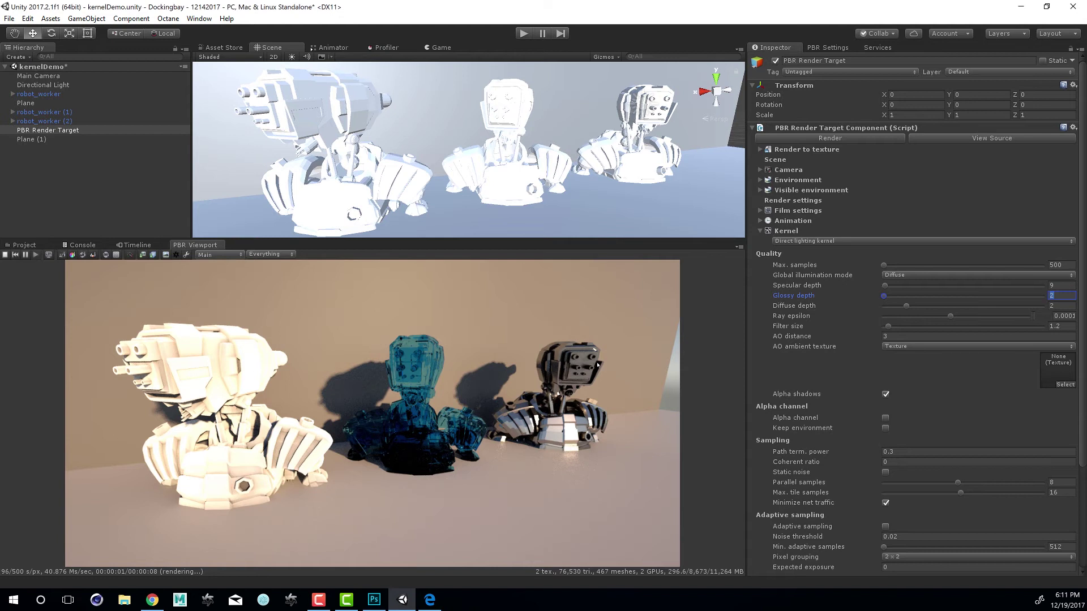
# Set the direct lighting kernel's Glossy depth to 3, and try Diffuse depth at 1, 2 and 3
pyautogui.write('3')
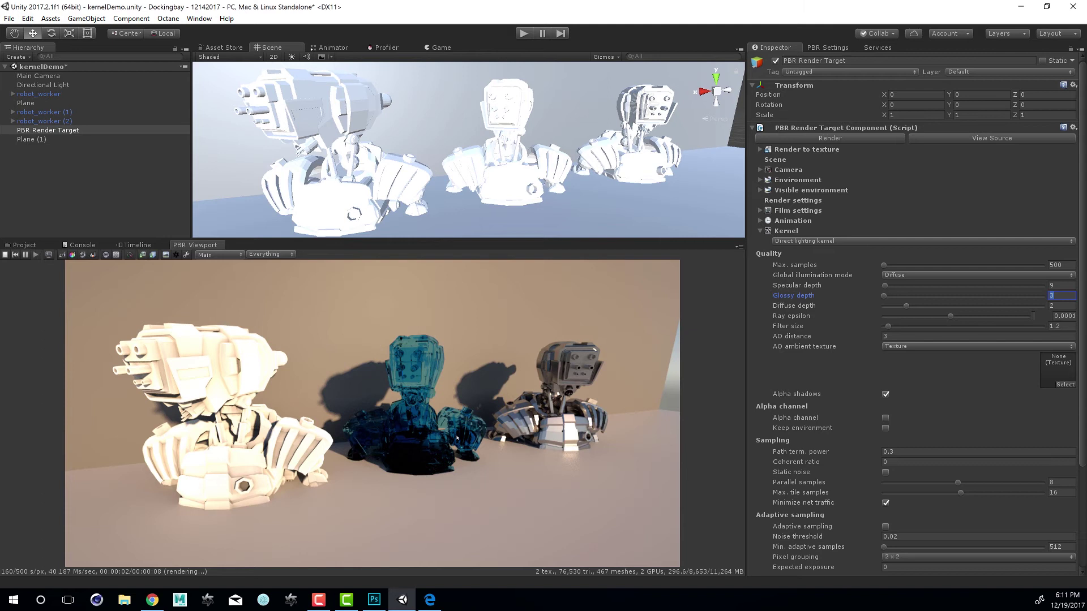
pyautogui.click(1061, 306)
pyautogui.write('1')
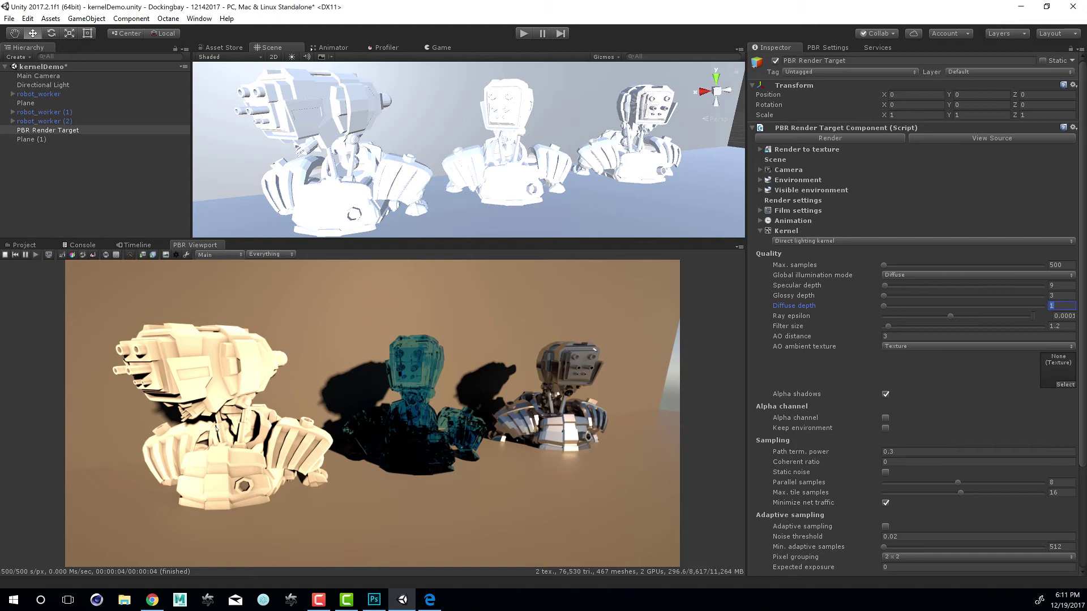
pyautogui.write('2')
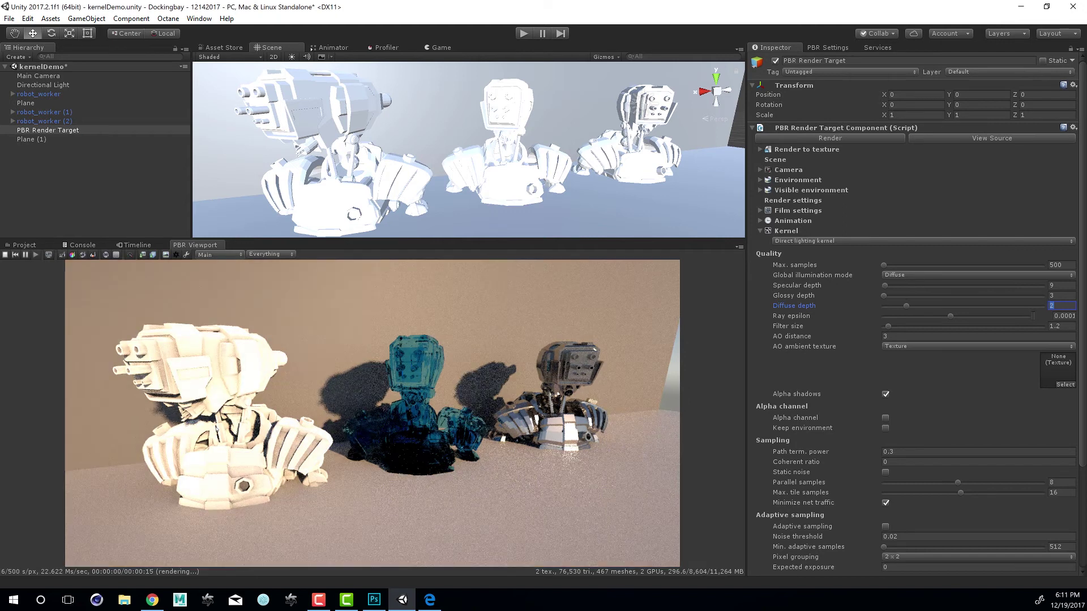
pyautogui.write('3')
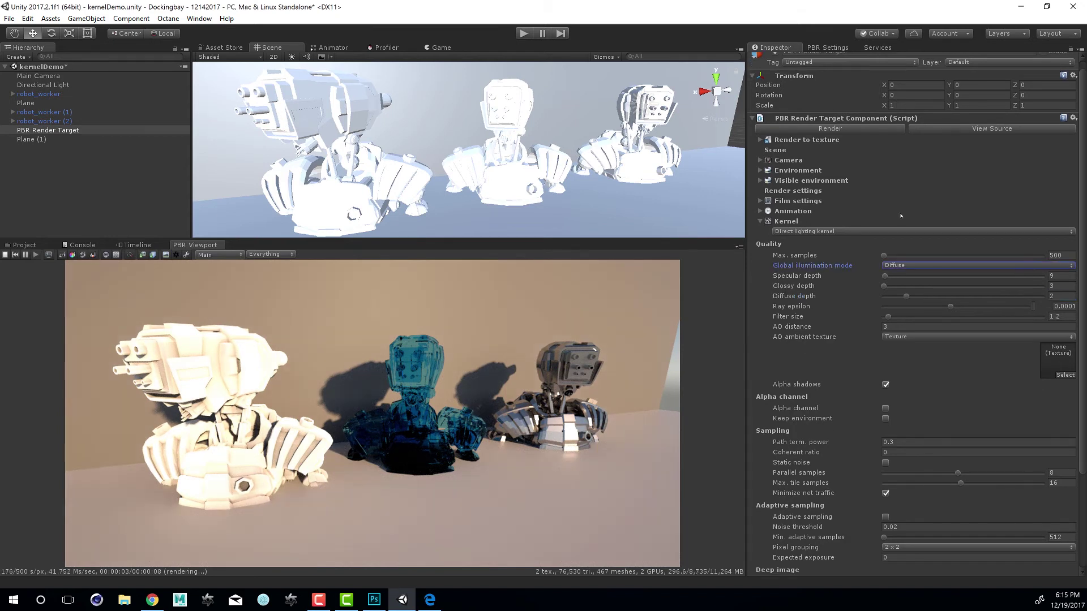
# Switch the kernel to Path tracing kernel and set its Max. samples to 1200
pyautogui.click(901, 231)
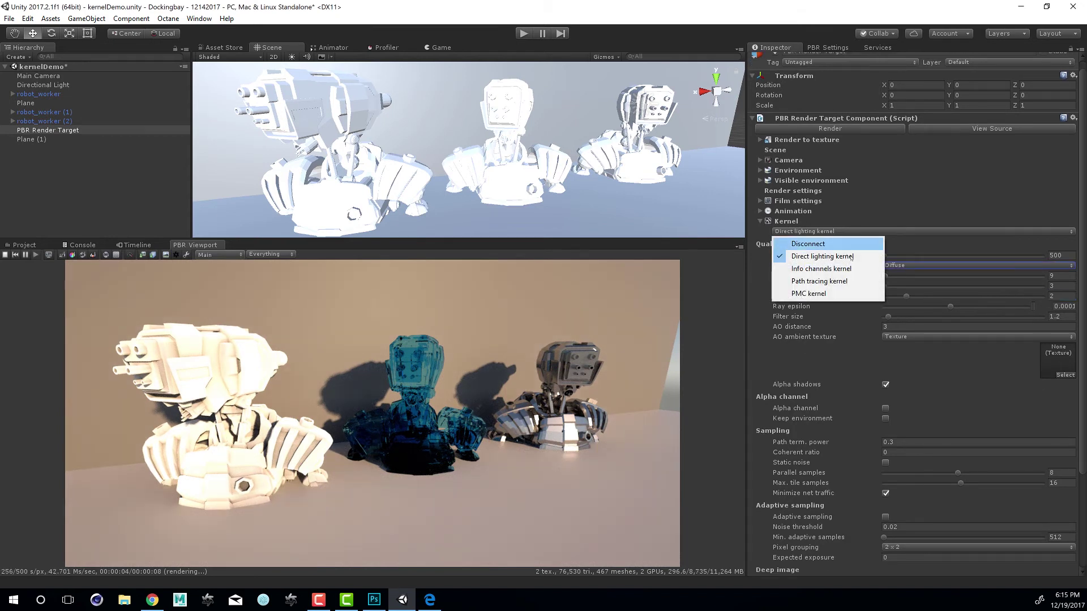
pyautogui.click(819, 281)
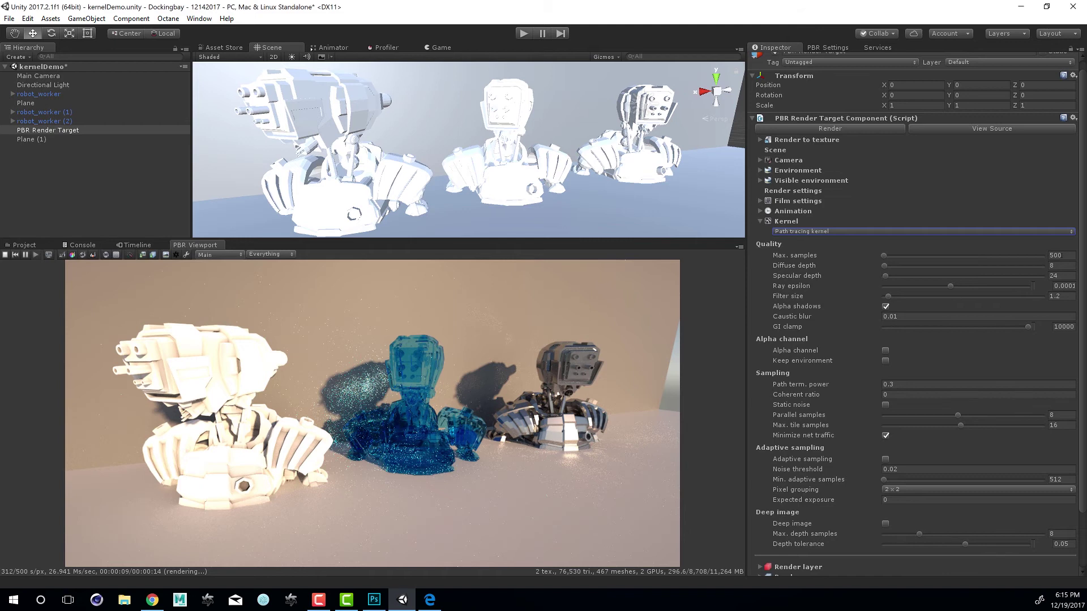
pyautogui.click(1058, 255)
pyautogui.write('1200')
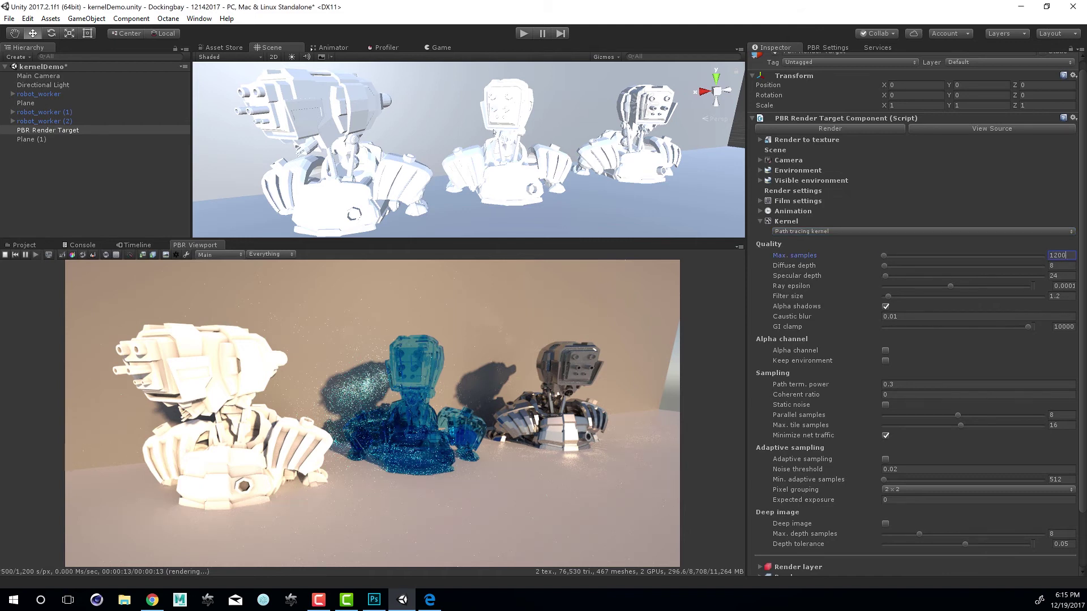
pyautogui.press('Return')
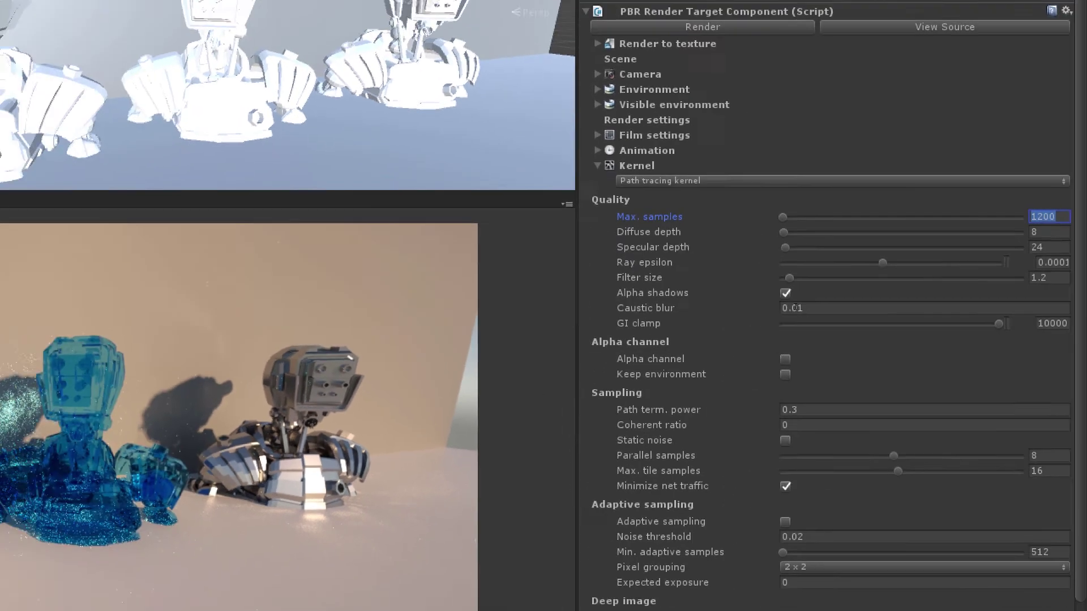
# Set the path tracing kernel's Caustic blur to 0.1
pyautogui.click(669, 304)
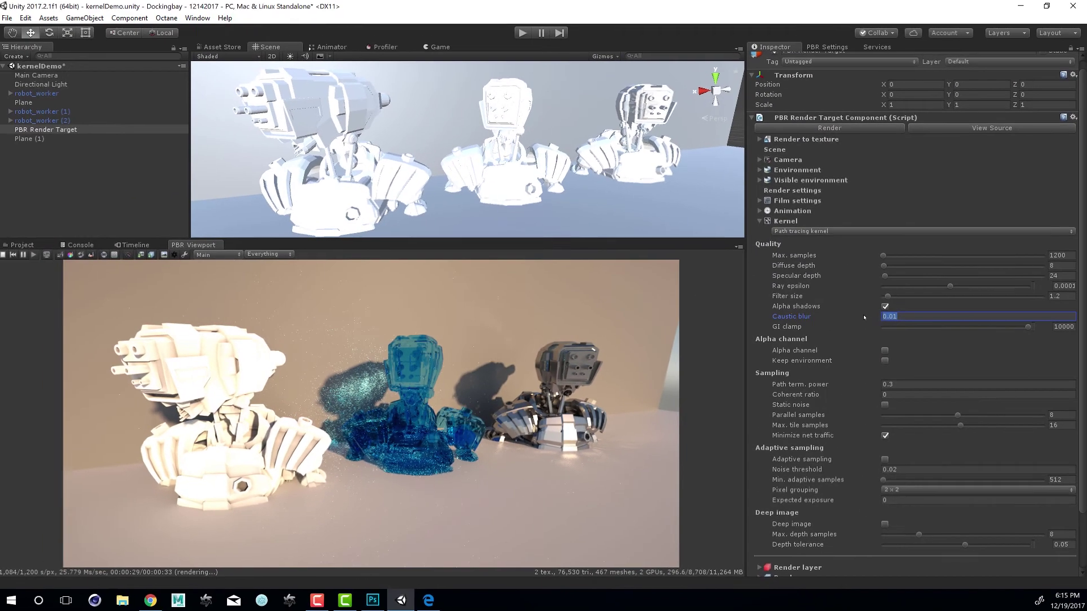
pyautogui.write('0.1')
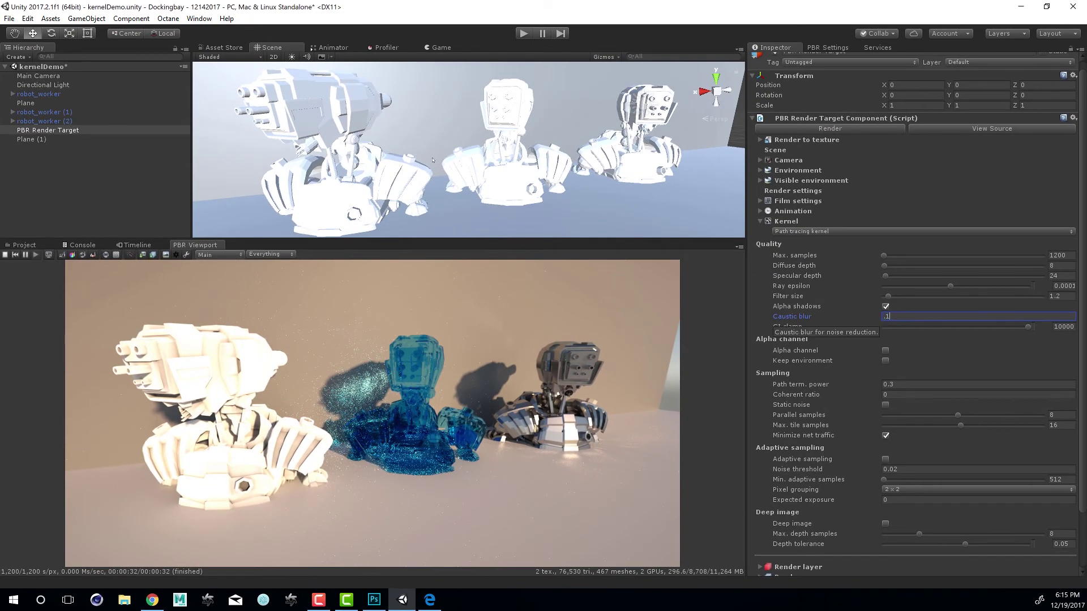
pyautogui.press('Return')
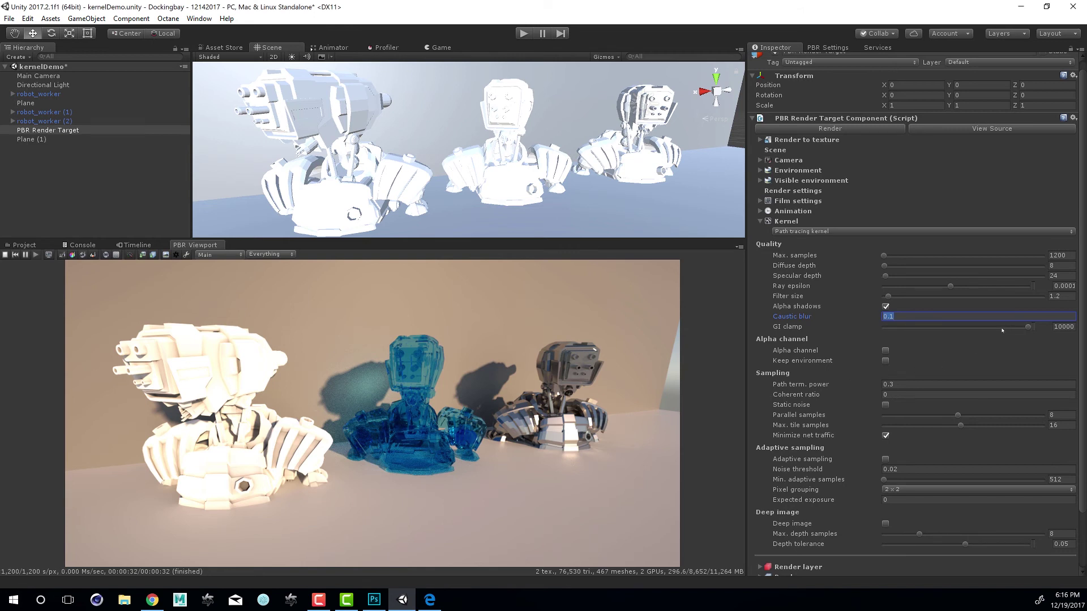
# Lower the path tracing kernel's GI clamp to 0.001 and raise it gradually to about 1.318
pyautogui.moveTo(1001, 330); pyautogui.dragTo(882, 338)
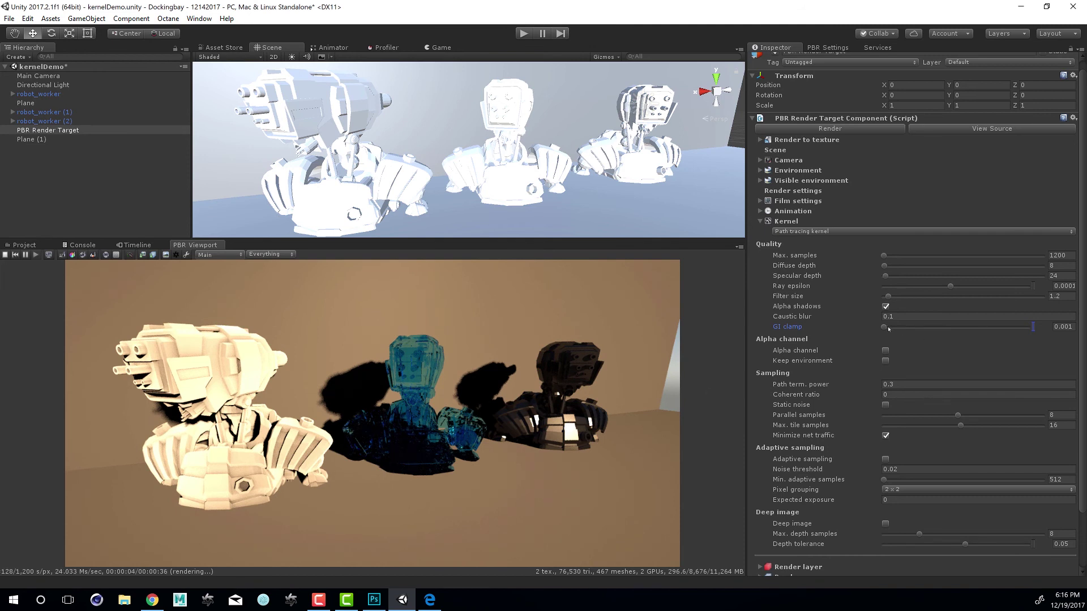
pyautogui.moveTo(893, 328); pyautogui.dragTo(899, 328)
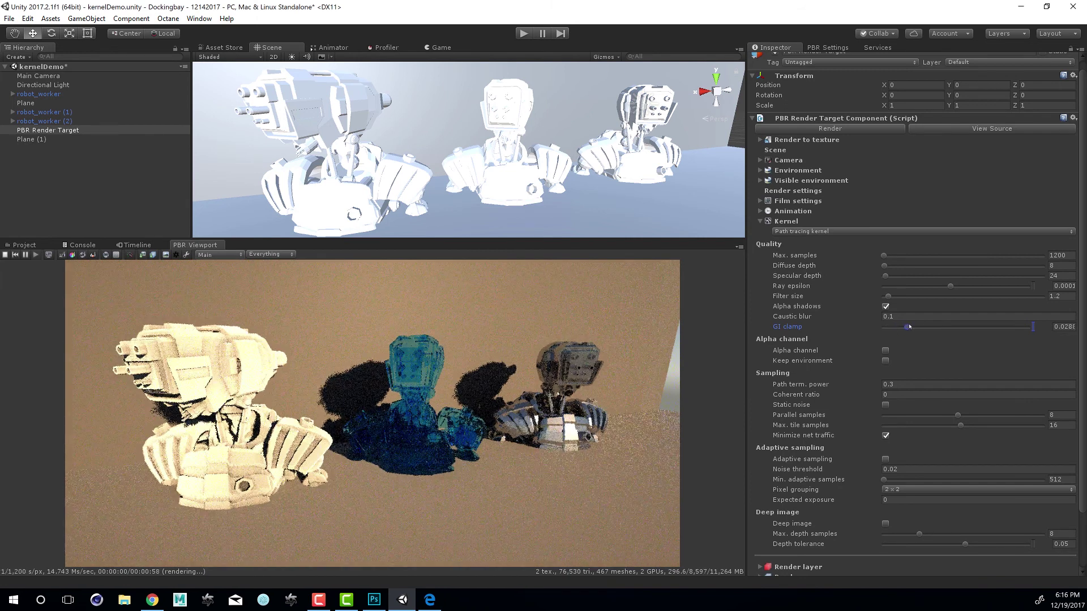
pyautogui.moveTo(907, 326); pyautogui.dragTo(917, 326)
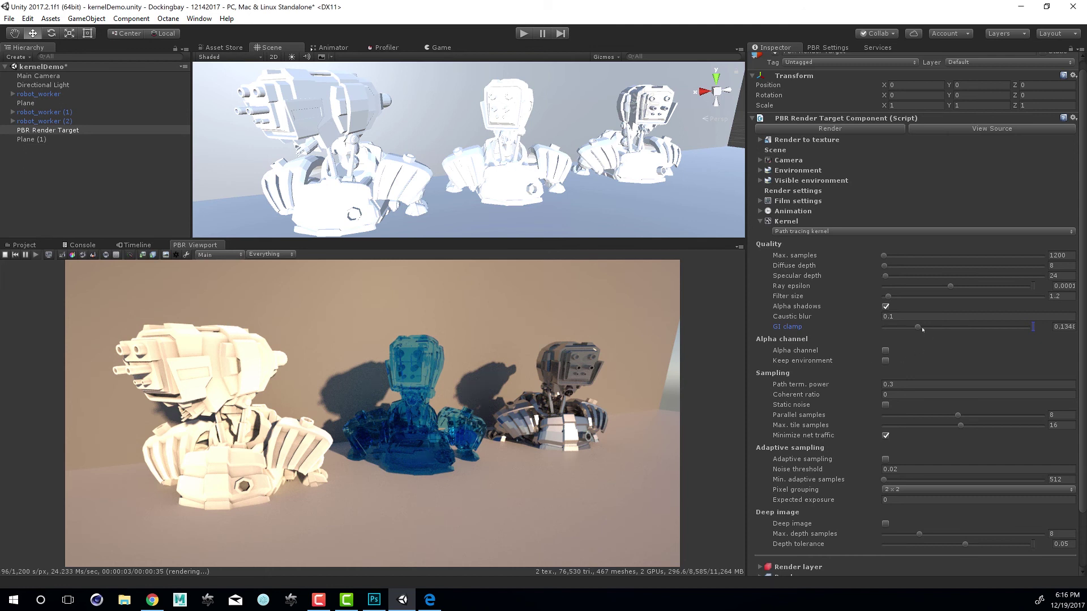
pyautogui.moveTo(918, 327); pyautogui.dragTo(935, 327)
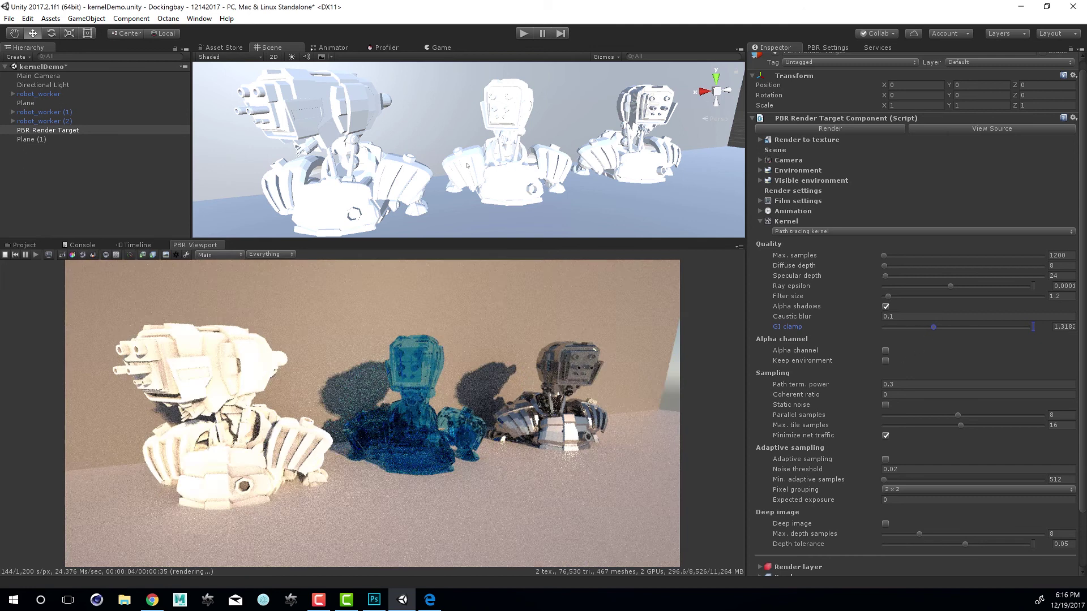
# Set the path tracing kernel's Caustic blur to 0.05
pyautogui.click(911, 317)
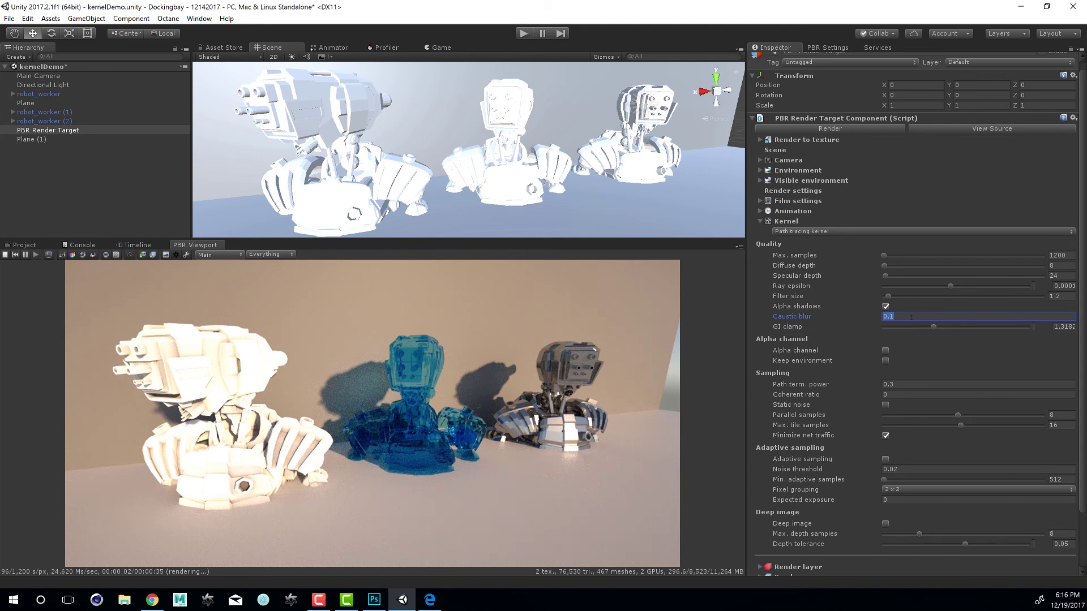
pyautogui.write('0.05')
pyautogui.press('Return')
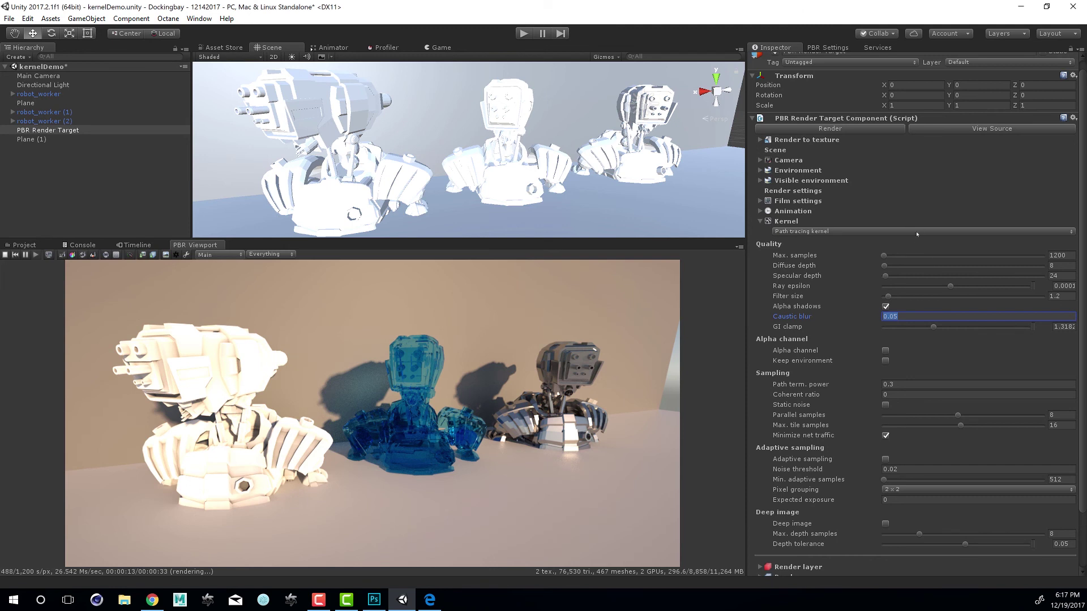
# Switch the kernel to PMC kernel and set its Caustic blur to 0.025
pyautogui.click(917, 234)
pyautogui.click(895, 293)
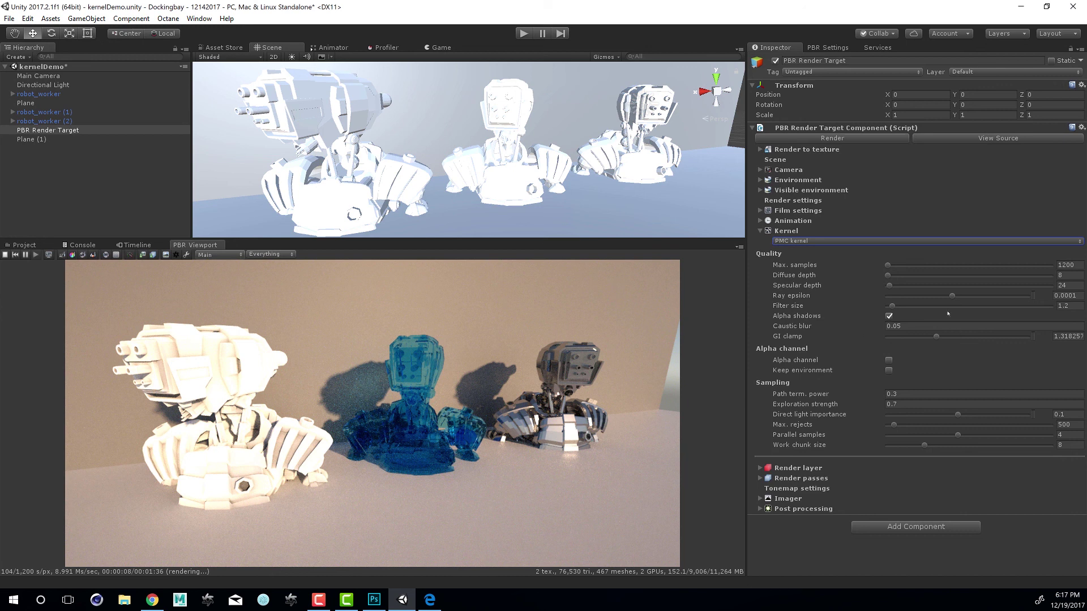
pyautogui.click(905, 326)
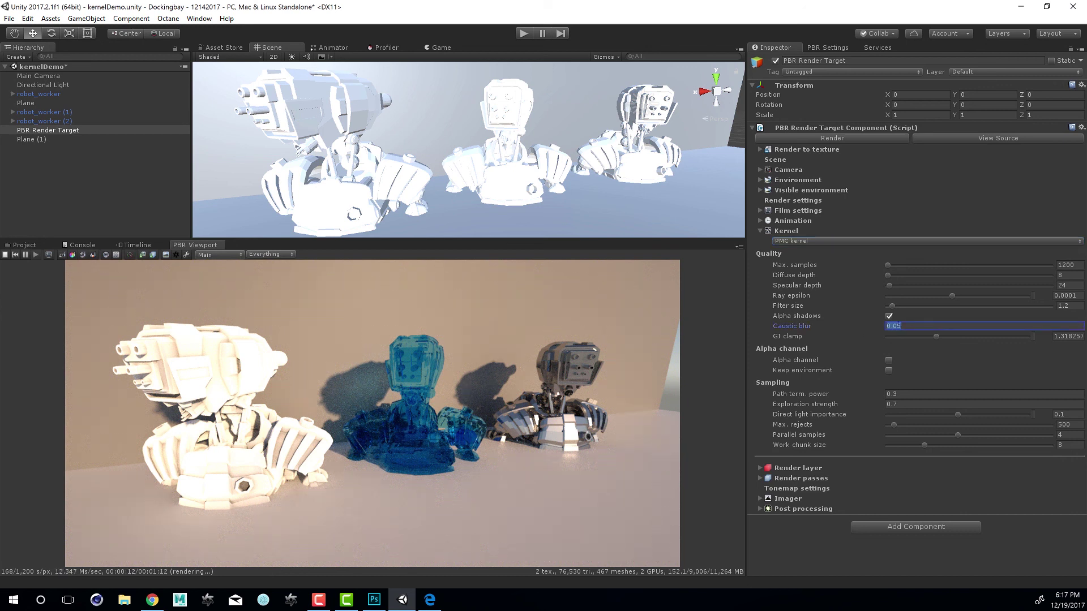
pyautogui.write('0.025')
pyautogui.press('Return')
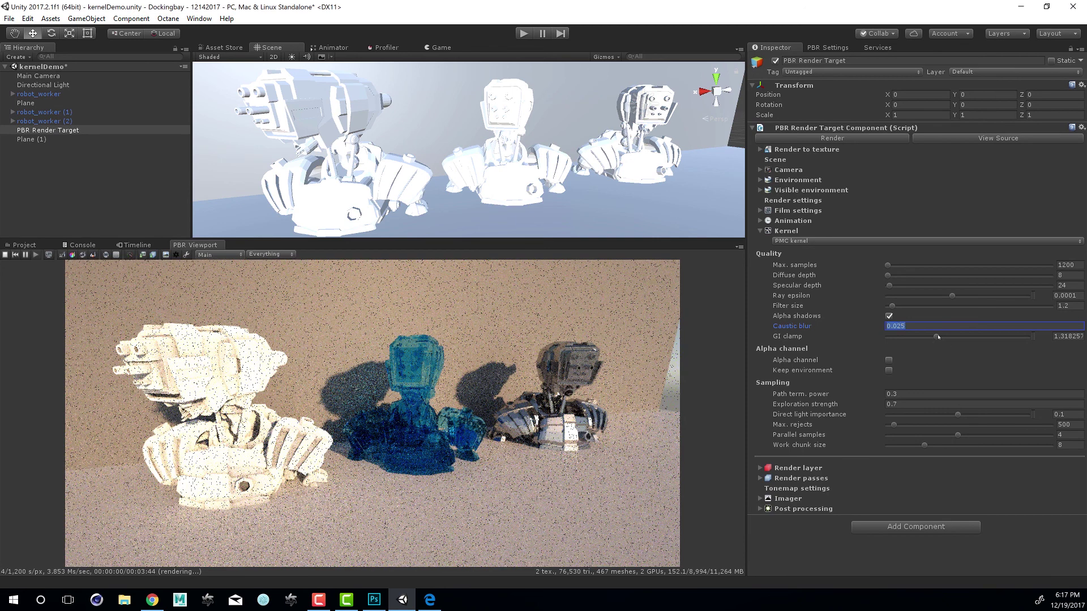
# Raise the PMC kernel's GI clamp to about 14.79 and set Max. samples to 2048
pyautogui.moveTo(938, 337); pyautogui.dragTo(952, 337)
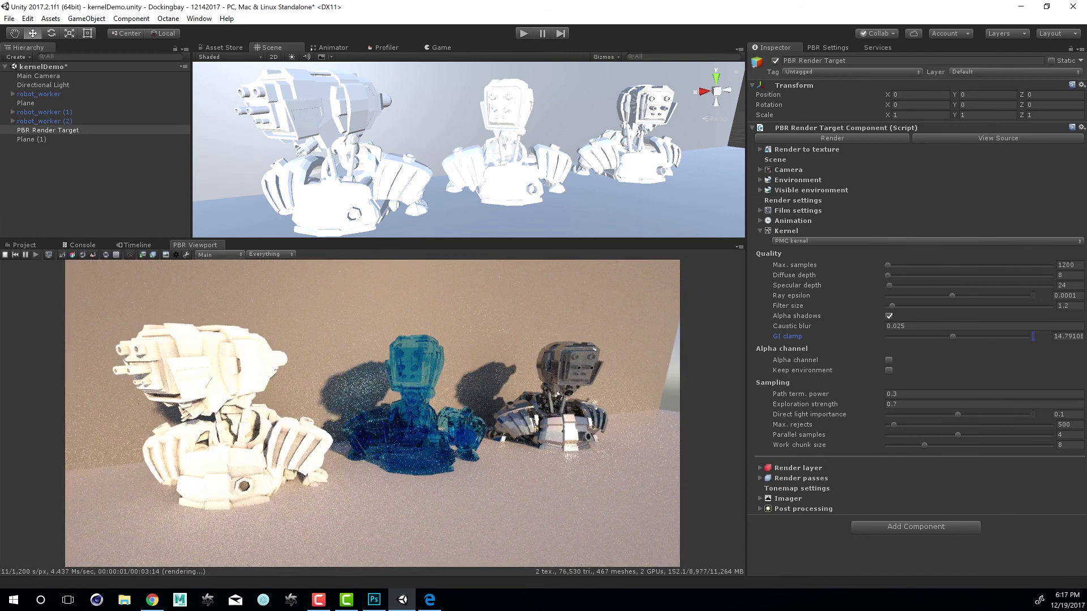
pyautogui.click(1073, 264)
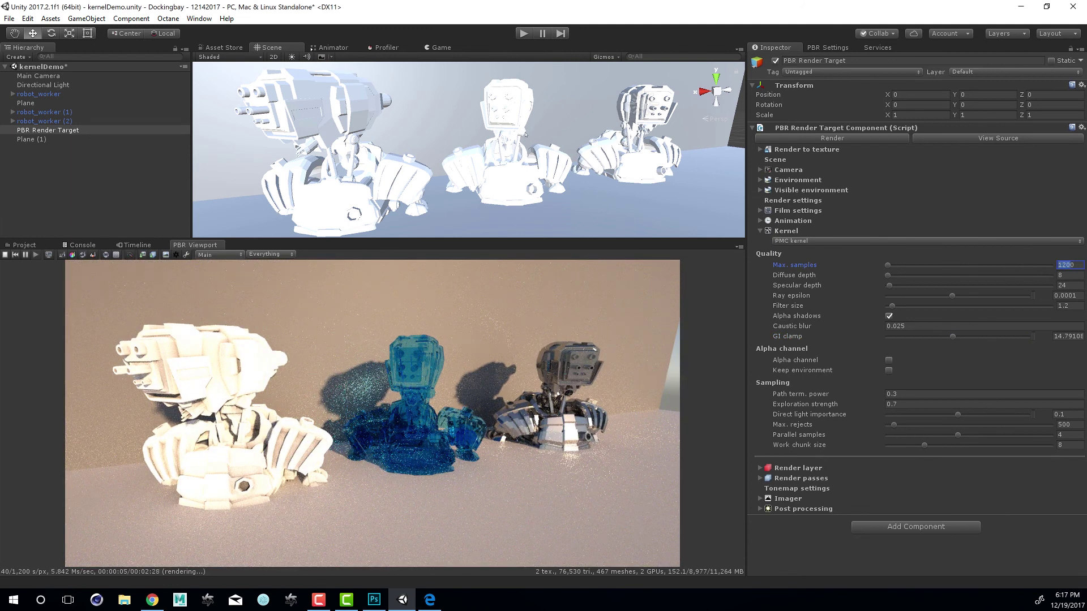
pyautogui.write('2040')
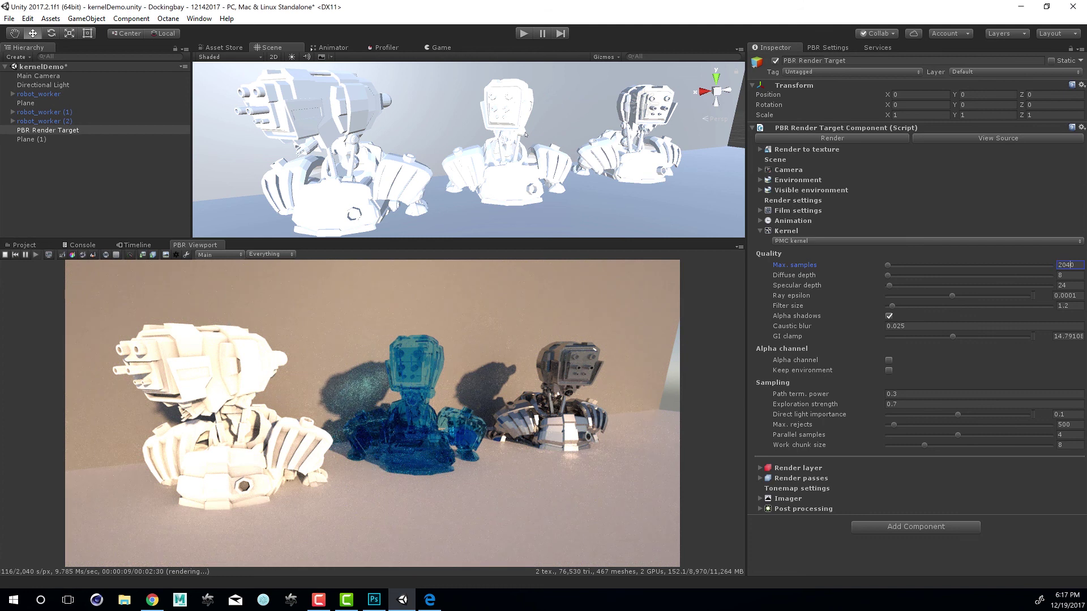
pyautogui.press('BackSpace')
pyautogui.write('8')
pyautogui.press('Tab')
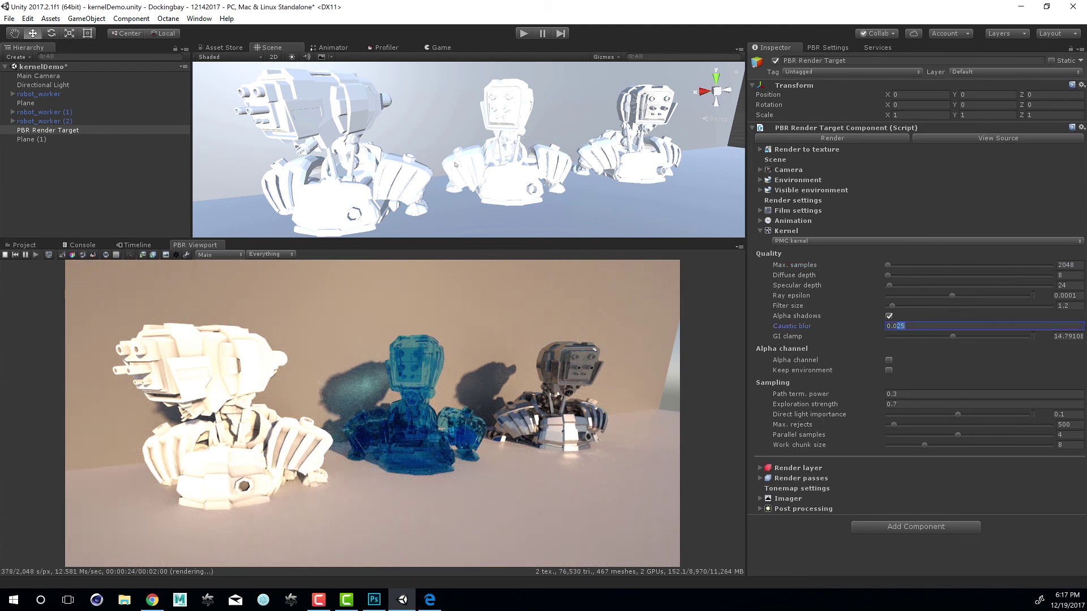
# Set the PMC kernel's Caustic blur to 0.015
pyautogui.press('BackSpace')
pyautogui.press('BackSpace')
pyautogui.write('15')
pyautogui.press('Return')
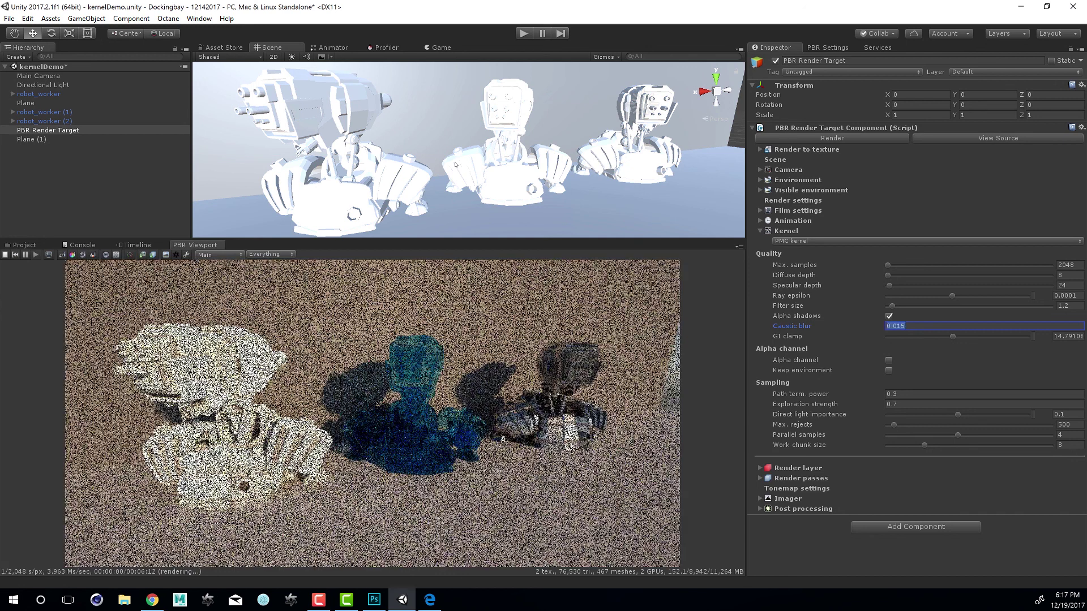